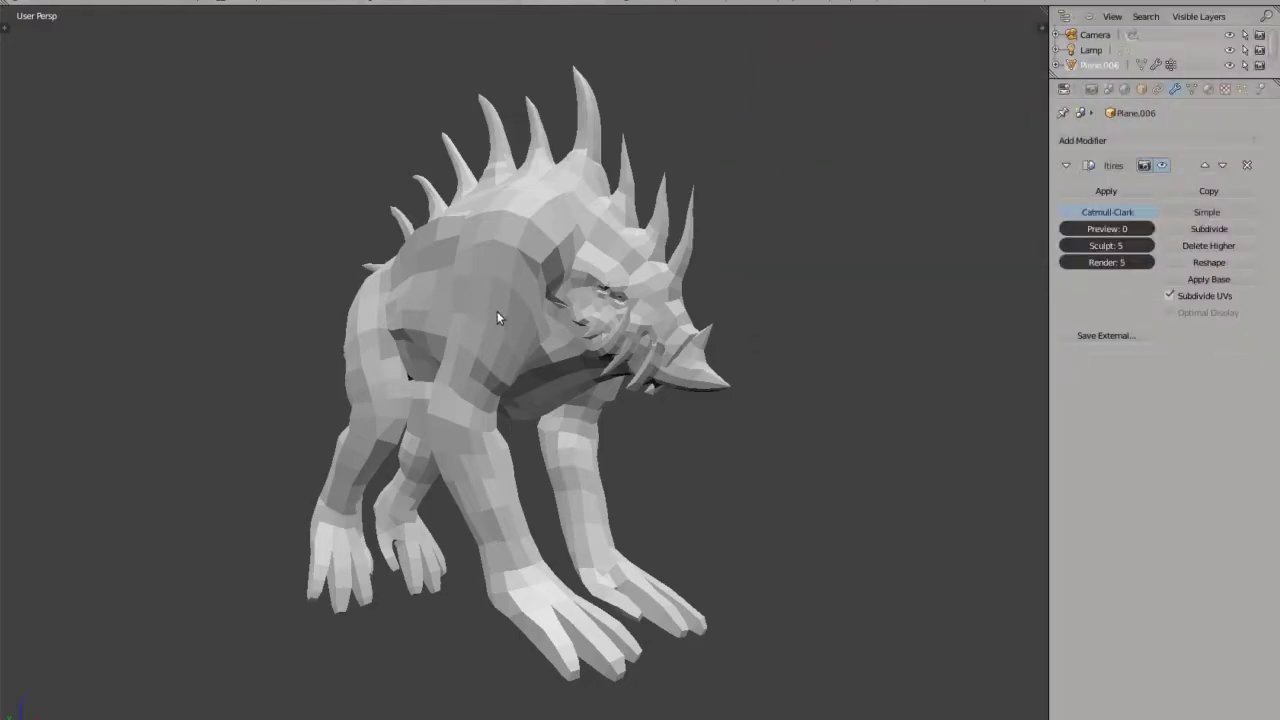
Apply Smooth shading to the creature mesh and bring up the razorback.001 material panel.
key(t)
click(25, 203)
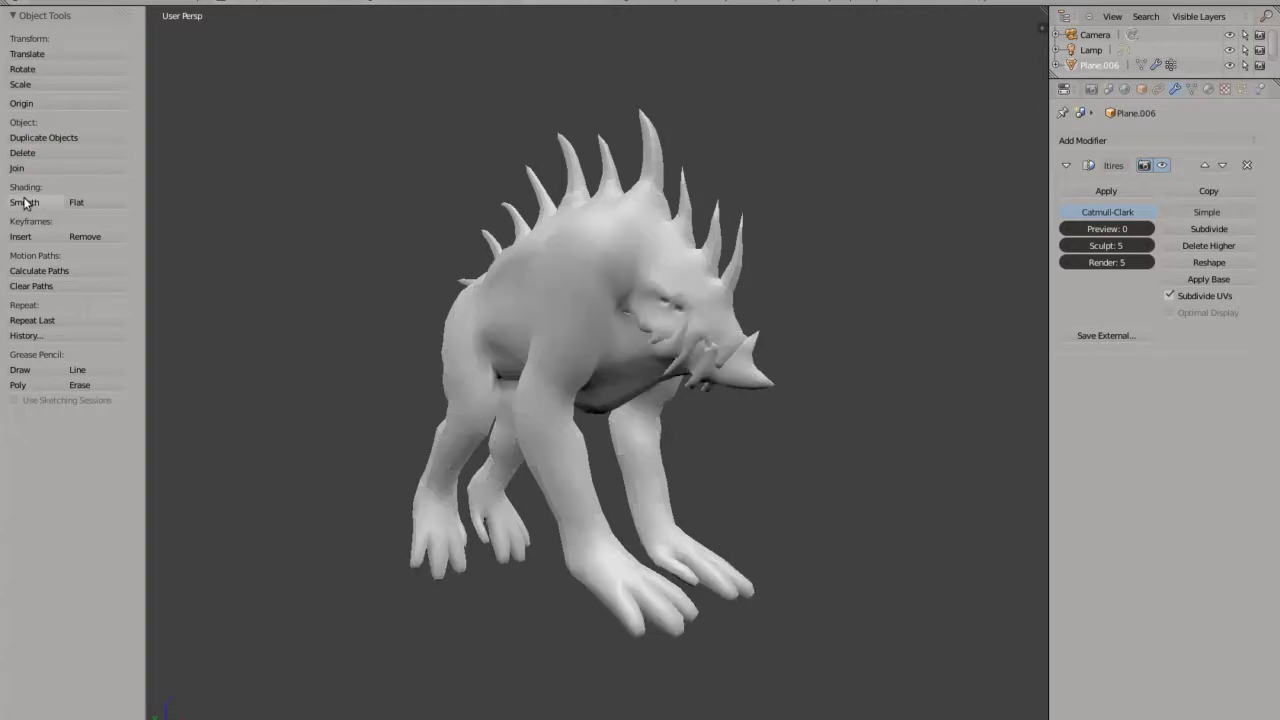
key(t)
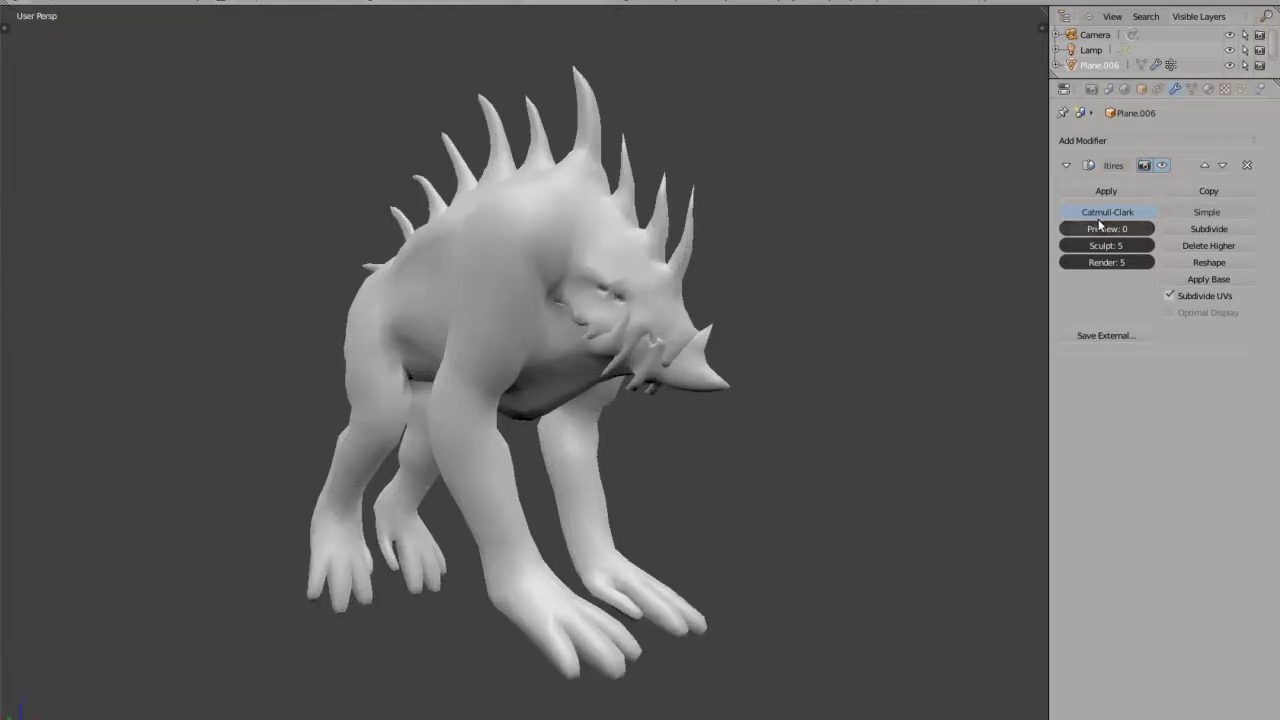
click(1209, 89)
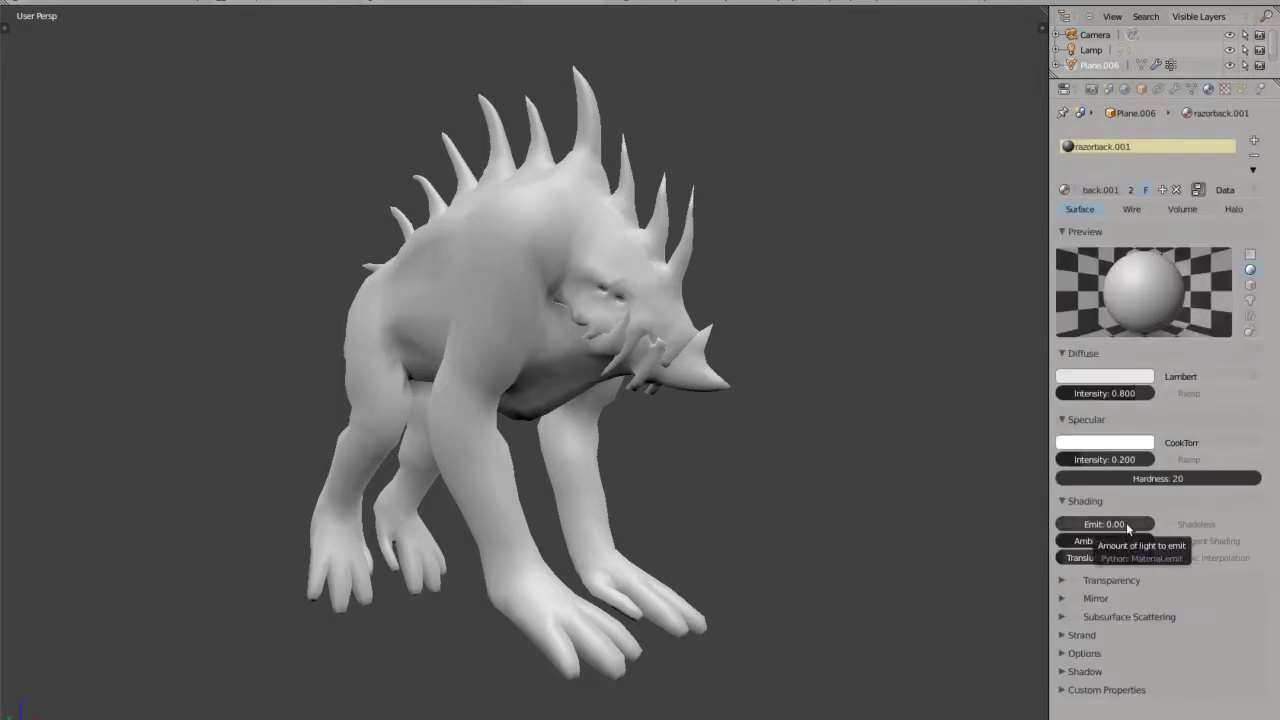
Enable the displacement texture slot, then go back to the Multires modifier panel.
click(1225, 89)
click(1186, 167)
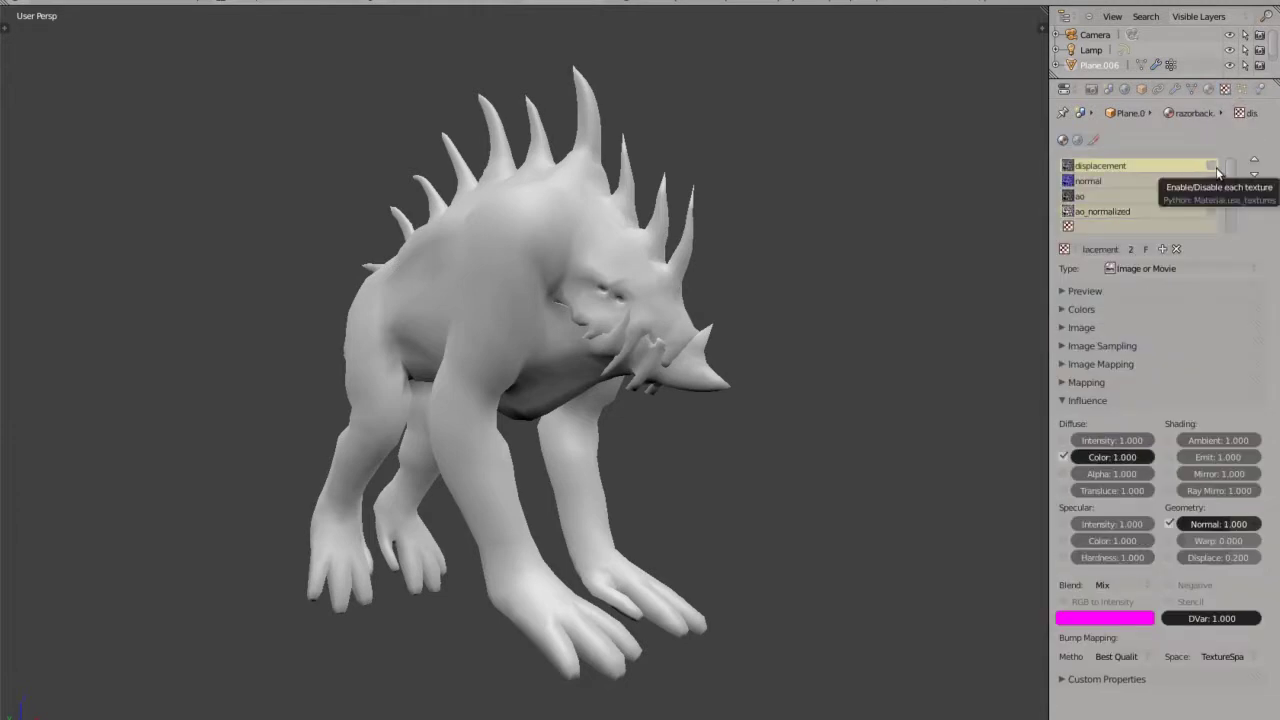
click(1212, 166)
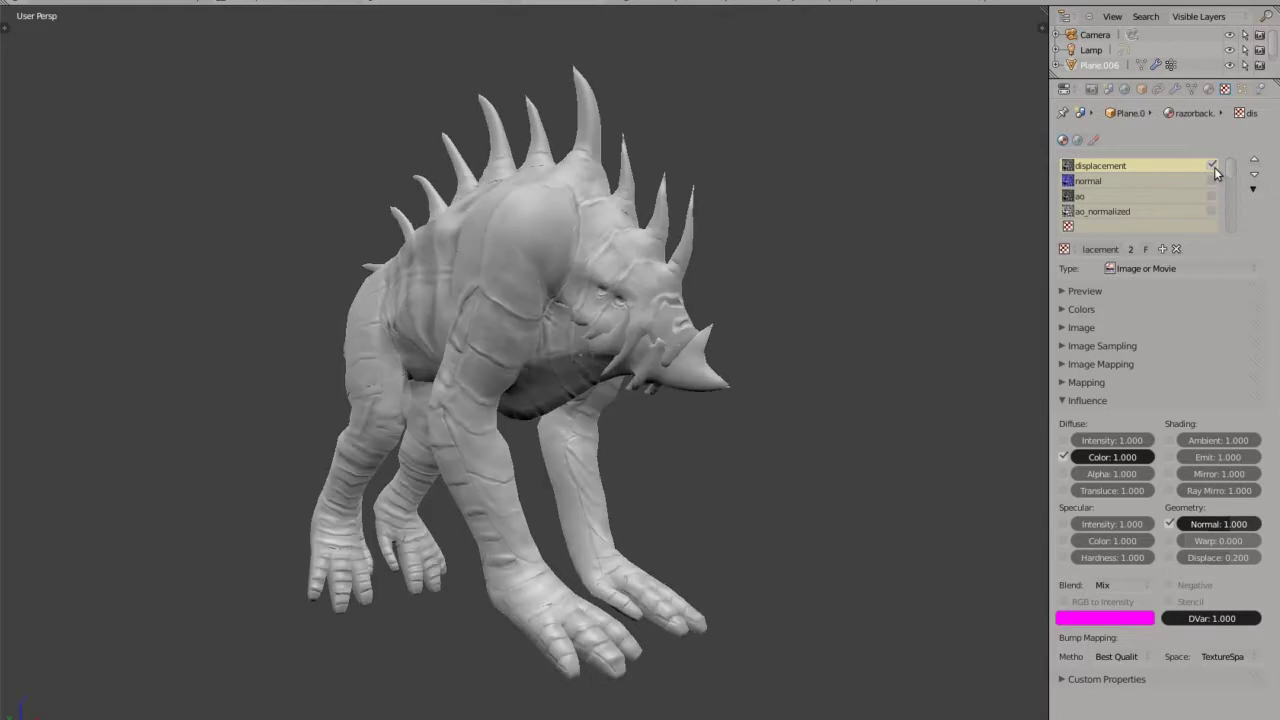
scroll(710, 261, up, 2)
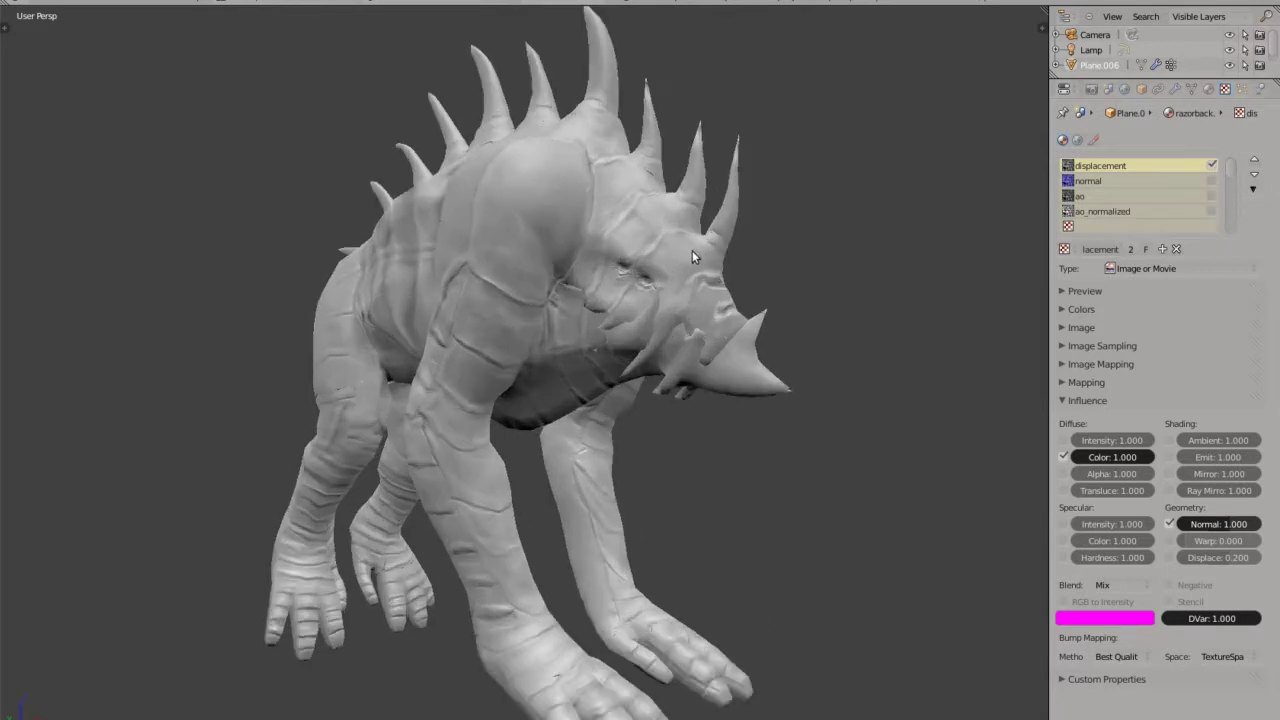
middle_drag(660, 239, 545, 231)
scroll(545, 231, down, 2)
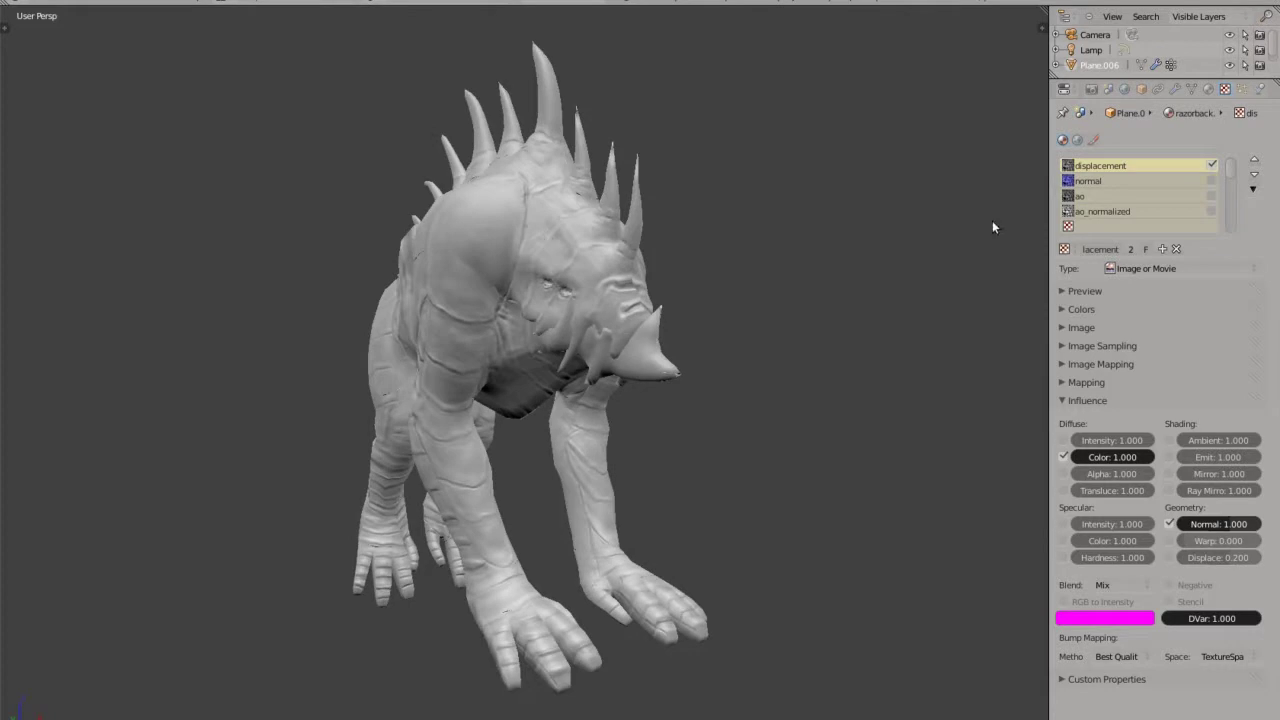
click(1175, 90)
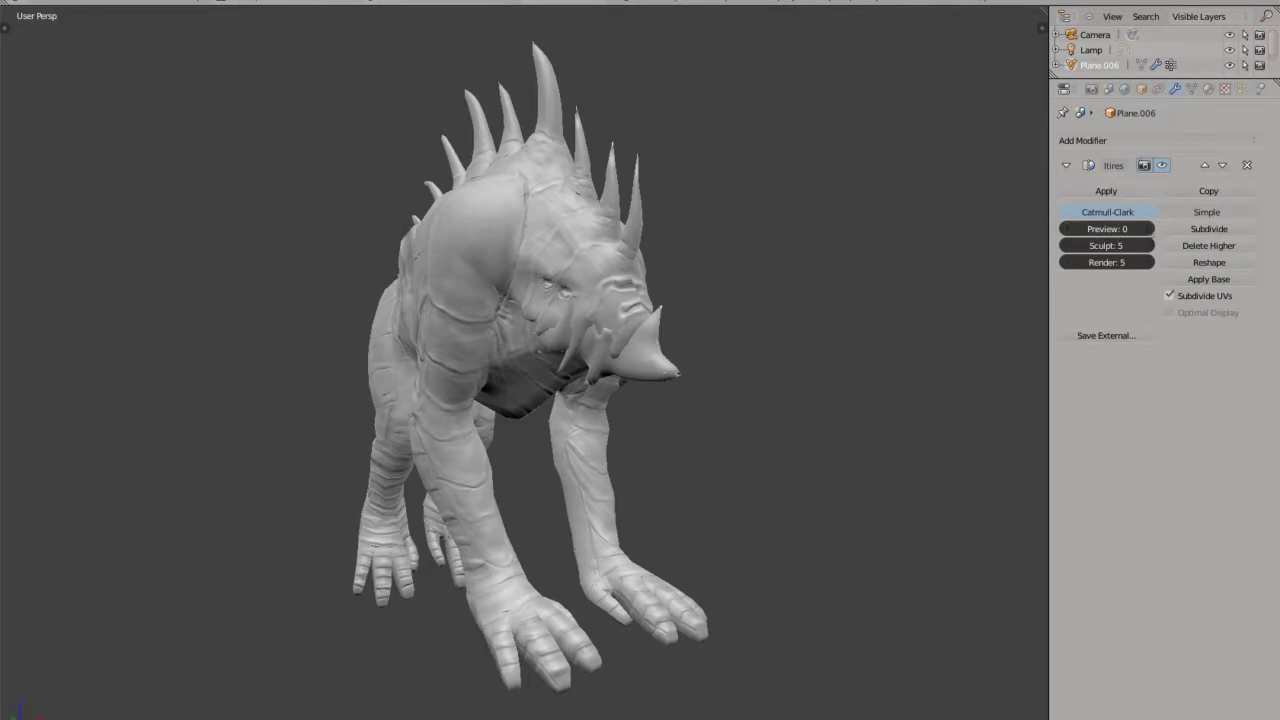
Step the Multires Preview level up from 0 to 3, checking the detail between increments.
click(1148, 229)
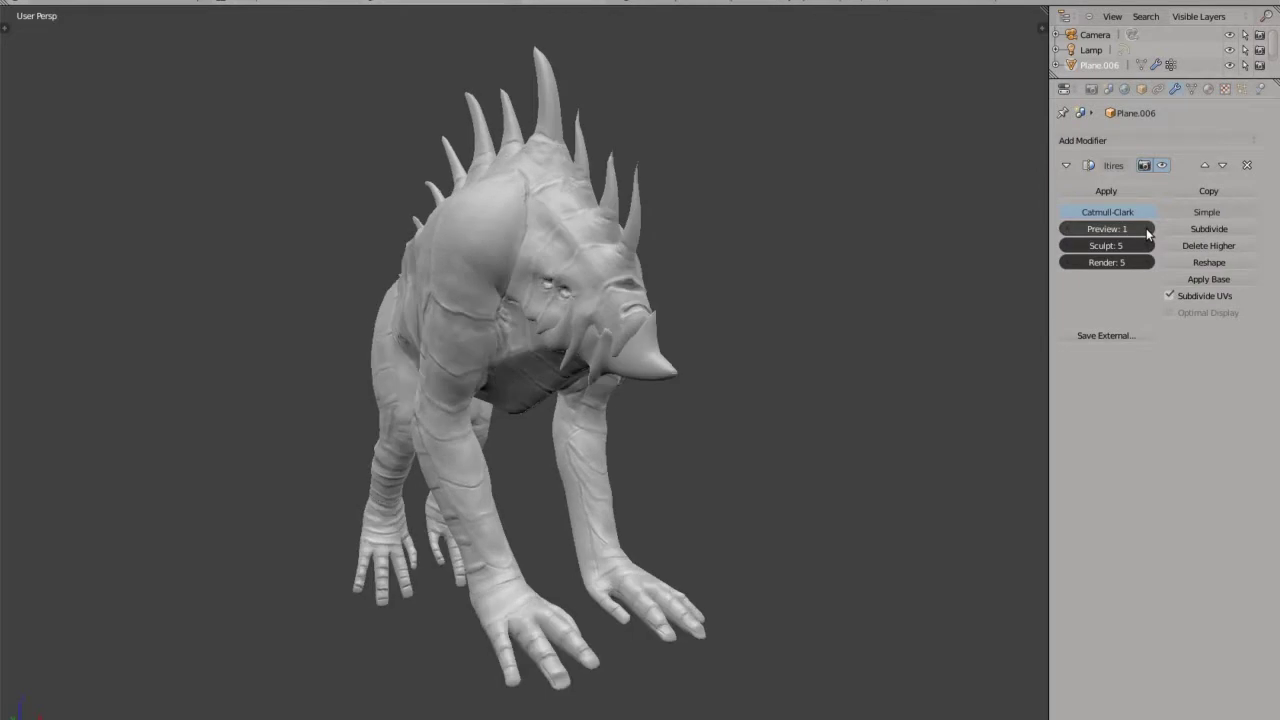
scroll(635, 303, down, 3)
scroll(635, 303, down, 1)
scroll(635, 303, down, 1)
scroll(634, 308, down, 1)
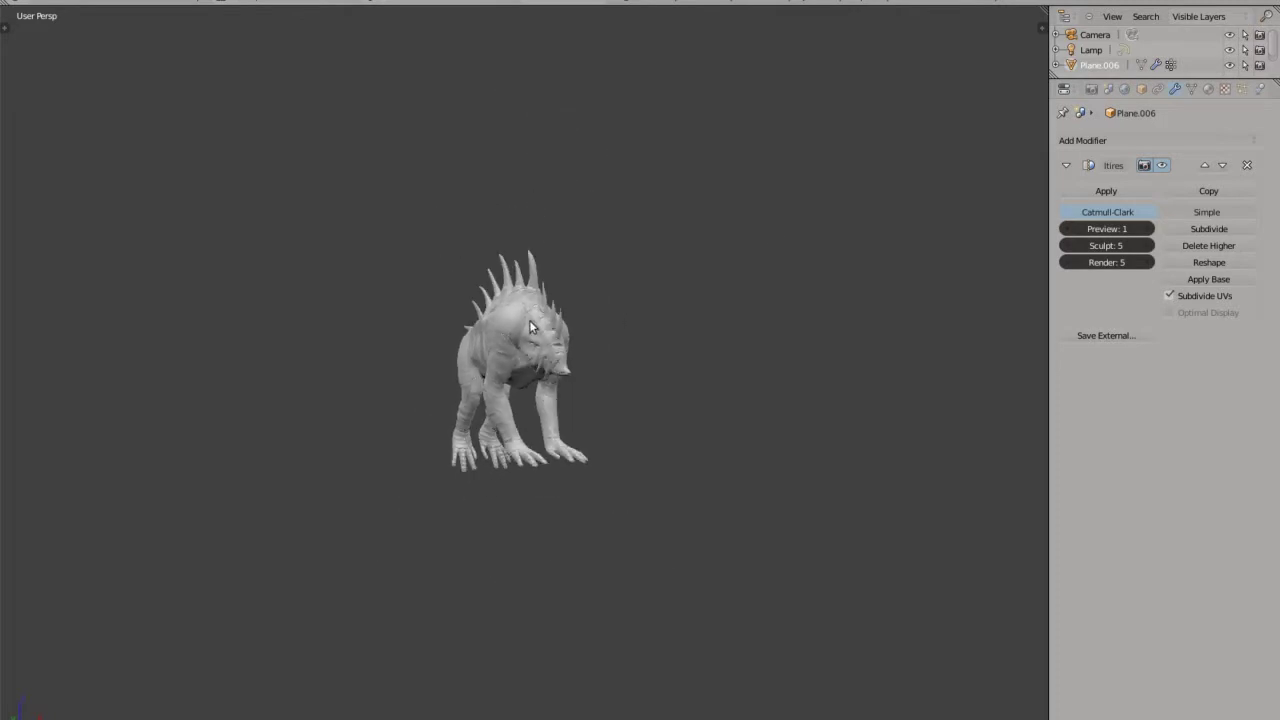
scroll(533, 322, up, 1)
scroll(533, 319, up, 2)
scroll(533, 319, up, 2)
mouse_move(531, 316)
middle_down()
mouse_move(503, 306)
mouse_move(540, 323)
mouse_move(524, 300)
middle_up()
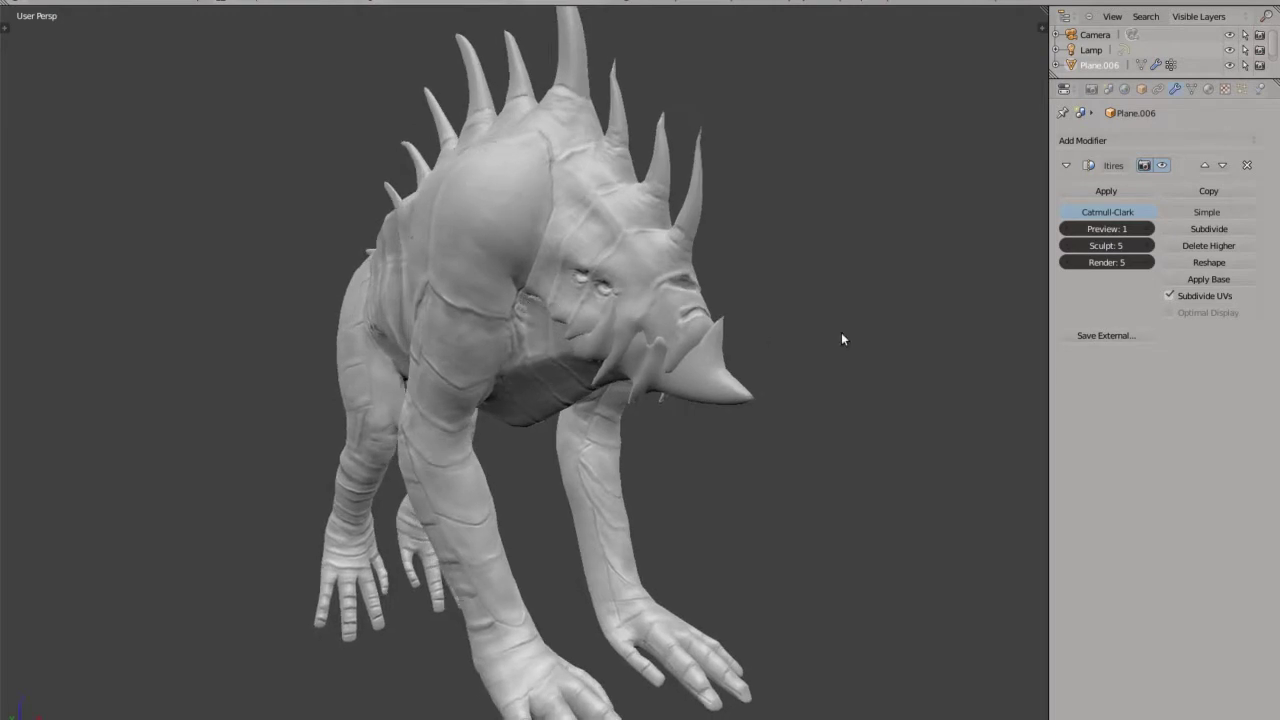
click(1149, 229)
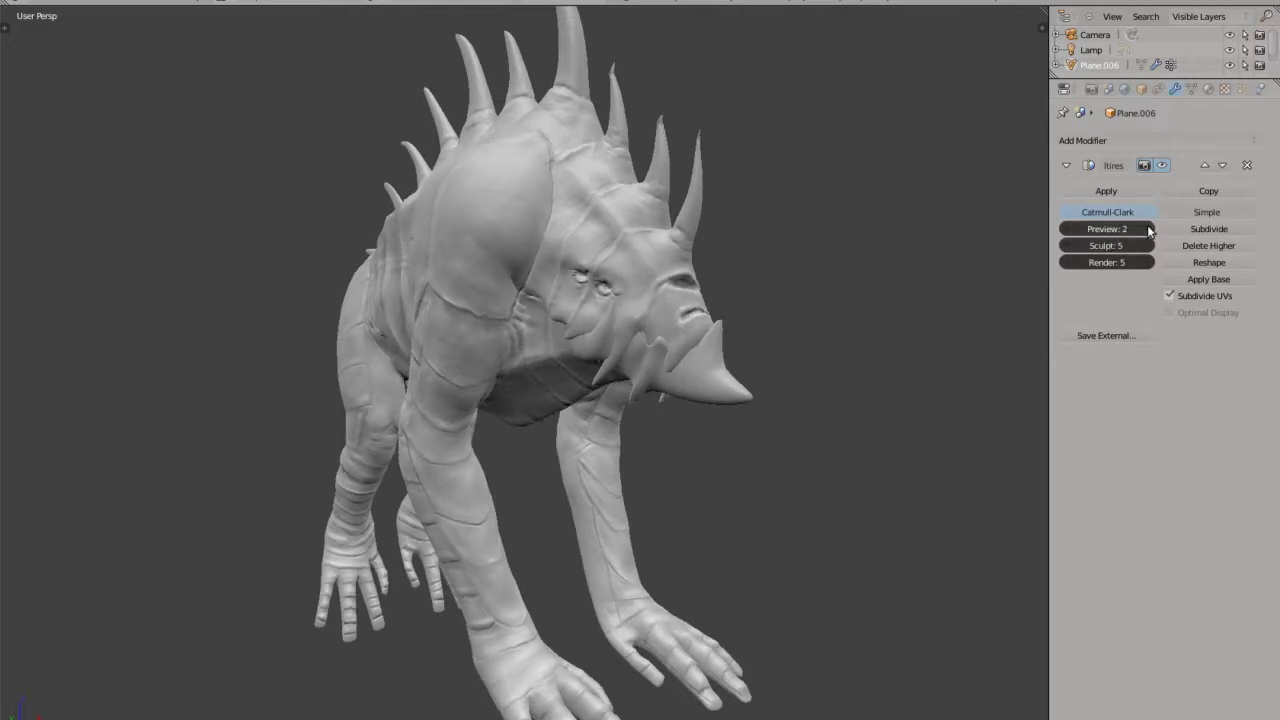
click(1149, 229)
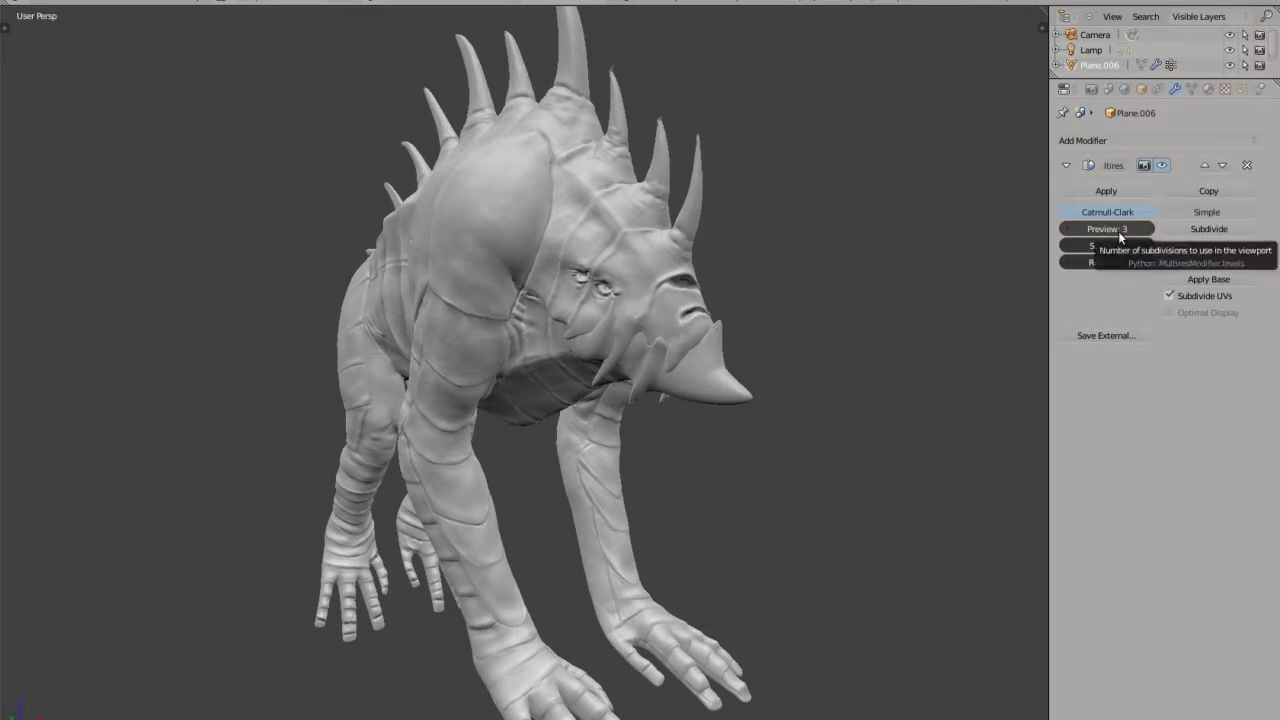
Pin the razorback.001 material and show its texture list.
click(1224, 89)
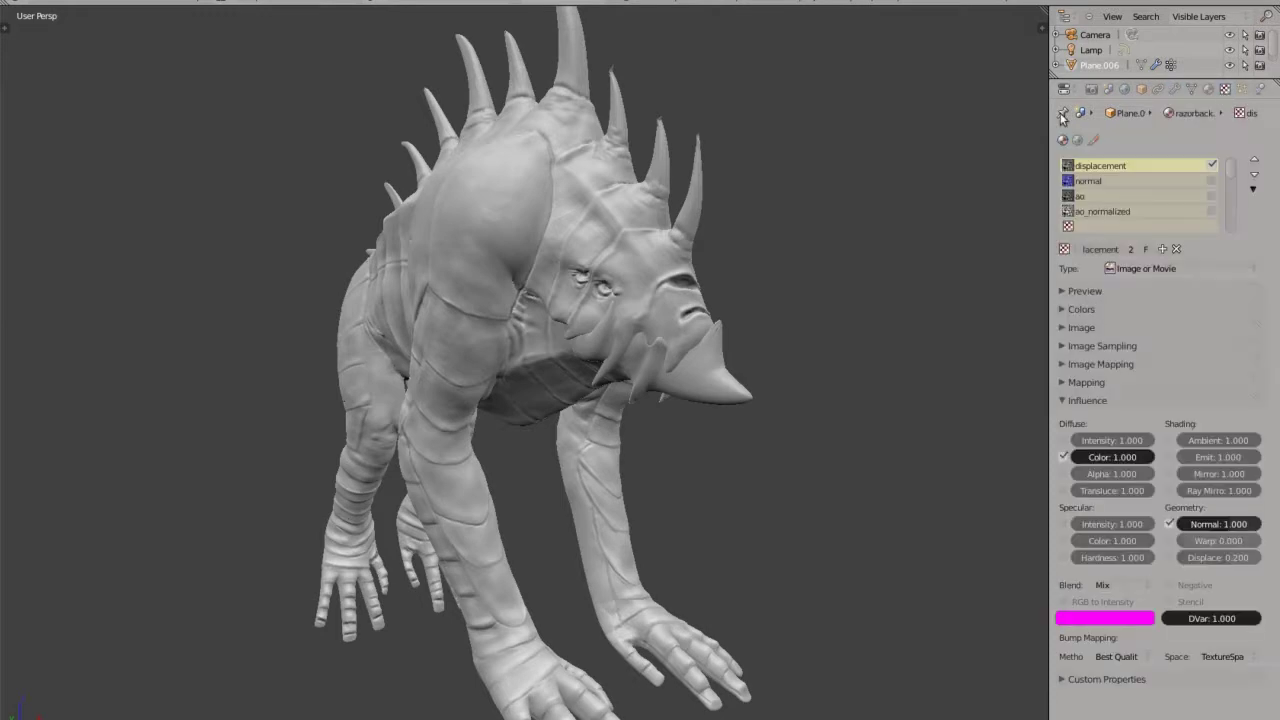
click(1063, 114)
click(1063, 114)
click(1209, 90)
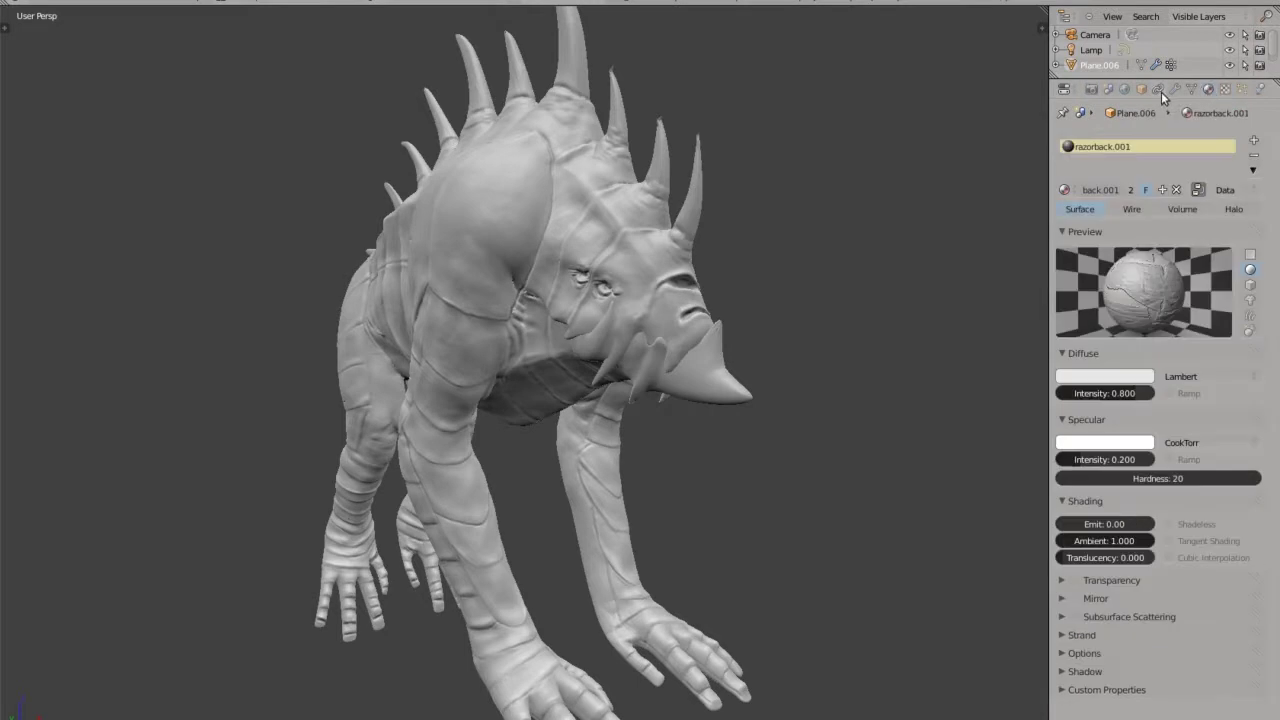
click(1063, 114)
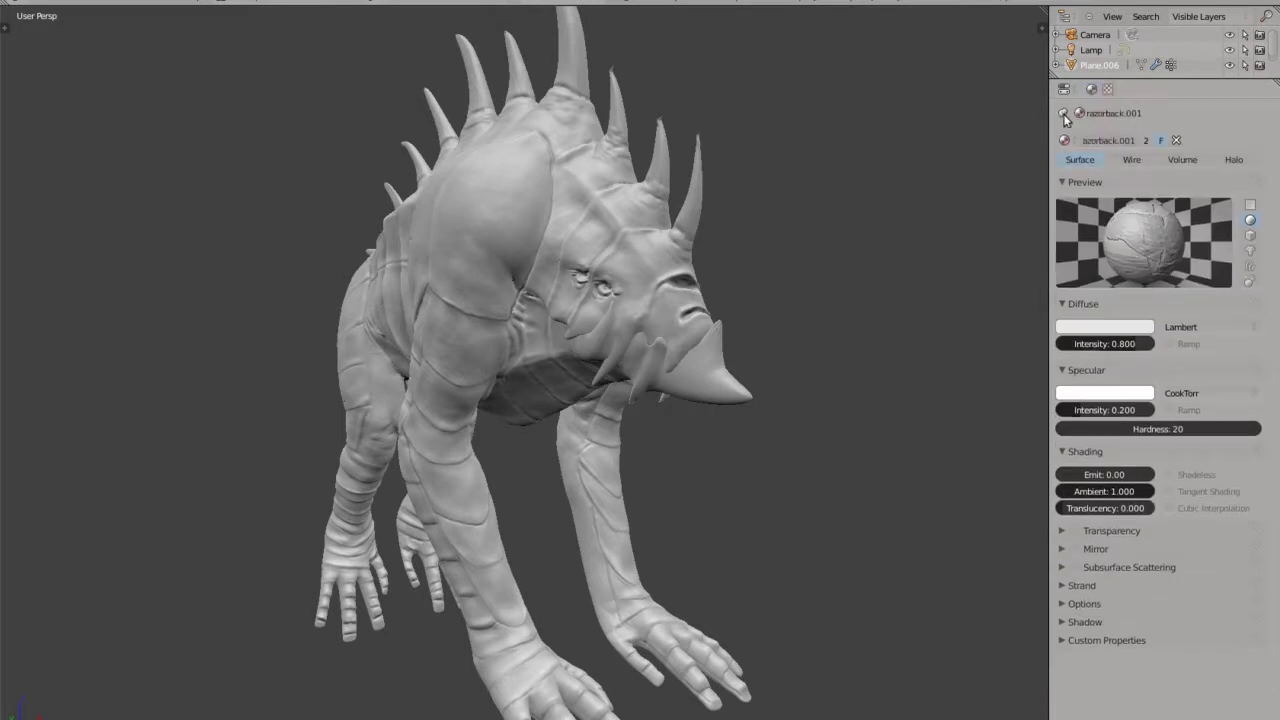
click(1108, 89)
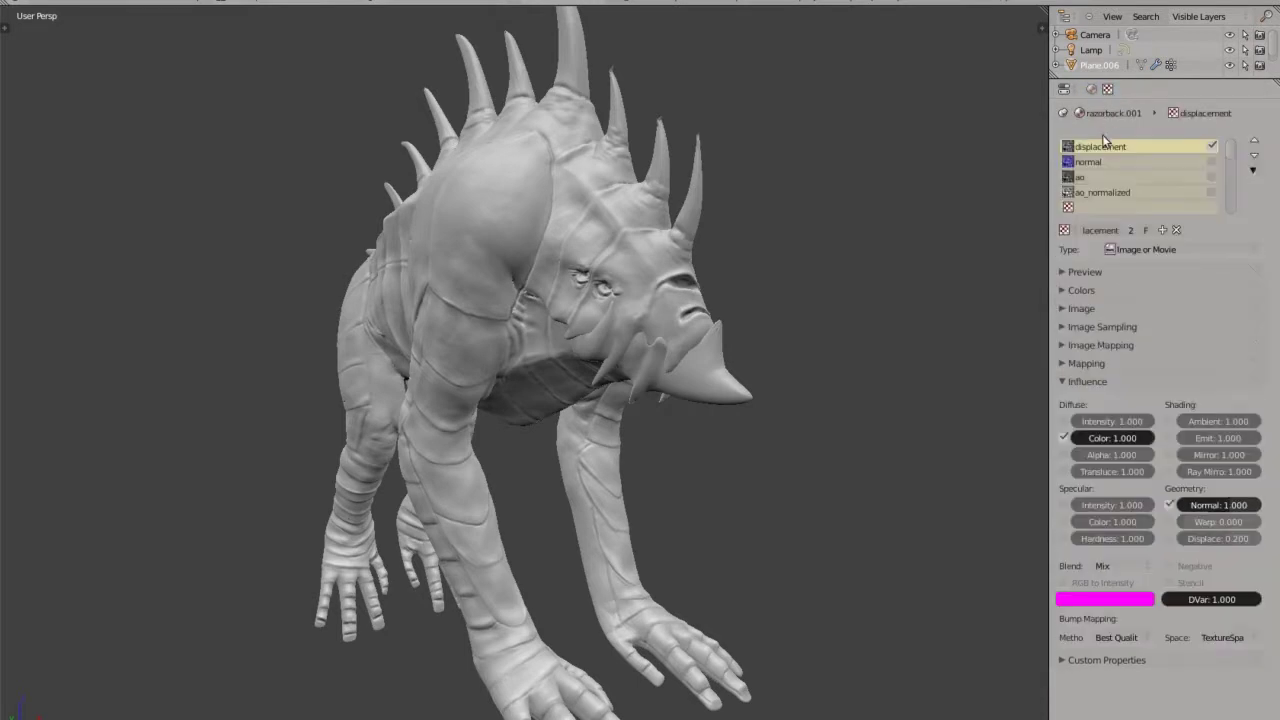
Enable the normal texture slot and toggle its Normal influence off and back on.
click(1085, 157)
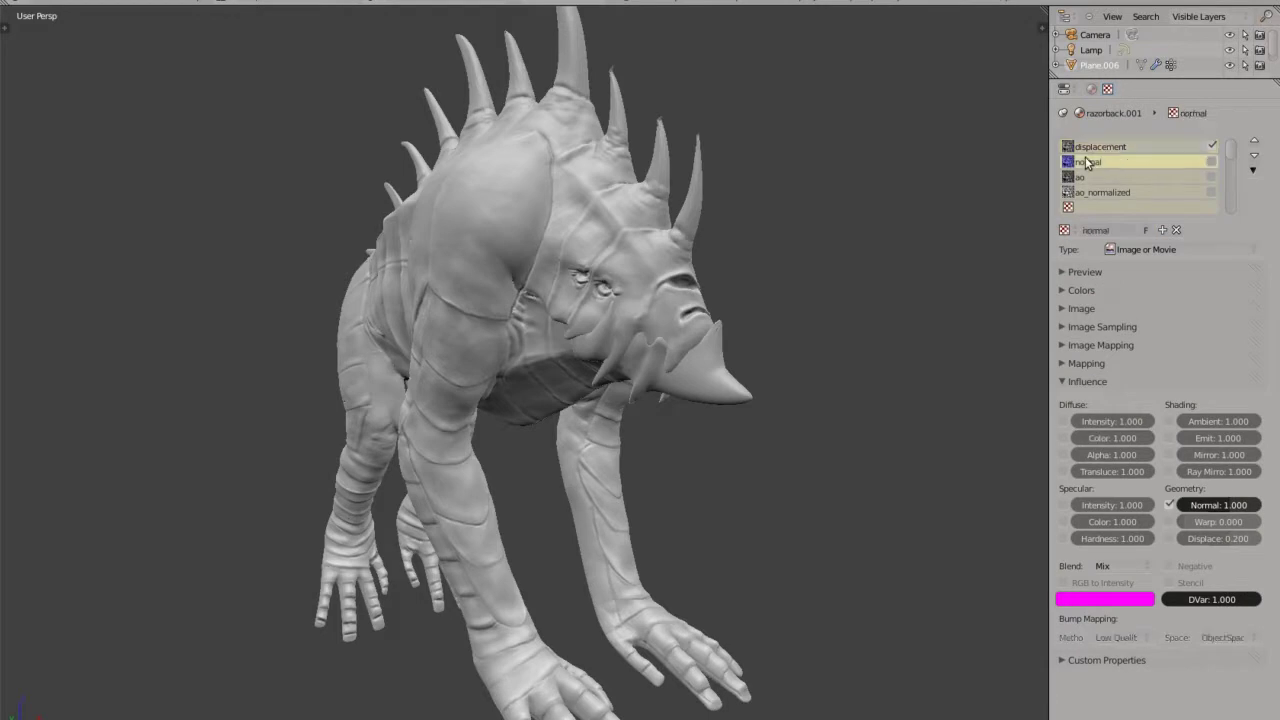
click(1212, 162)
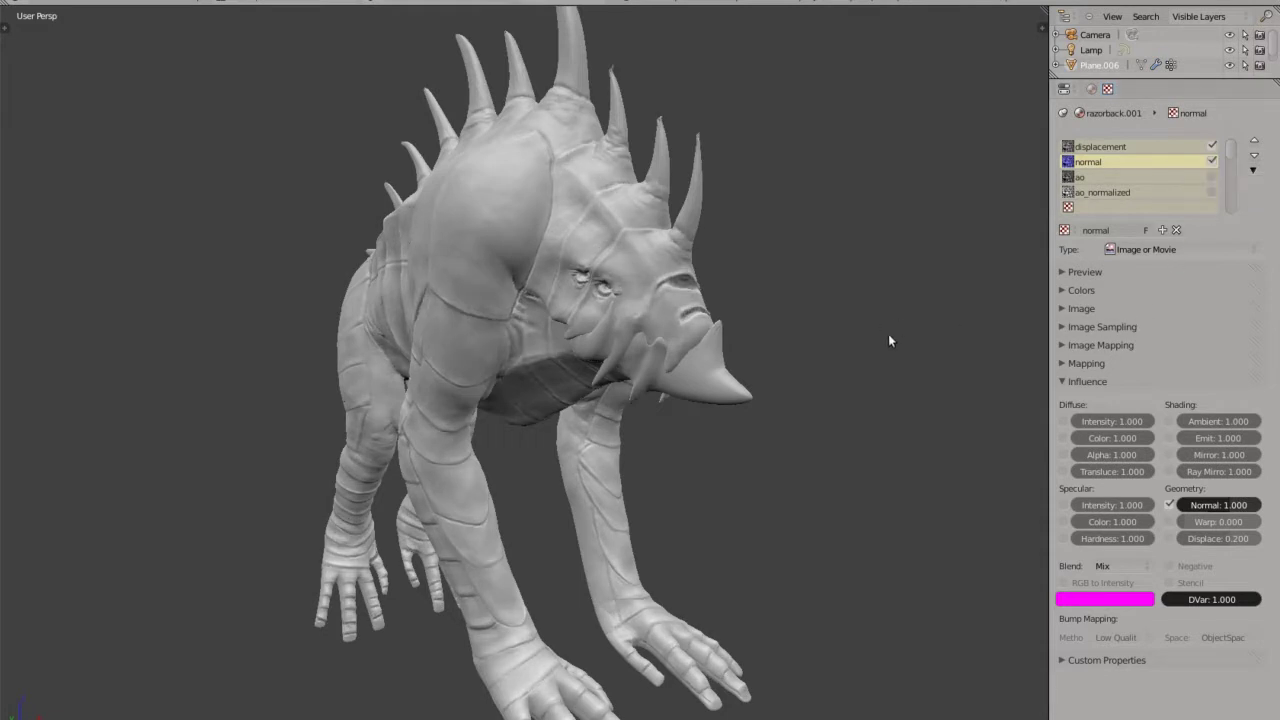
click(1169, 505)
click(1169, 505)
Try Normal influence 0.5, restore it to 1.000, and expand Image Sampling.
click(1226, 505)
text(0.5)
key(Return)
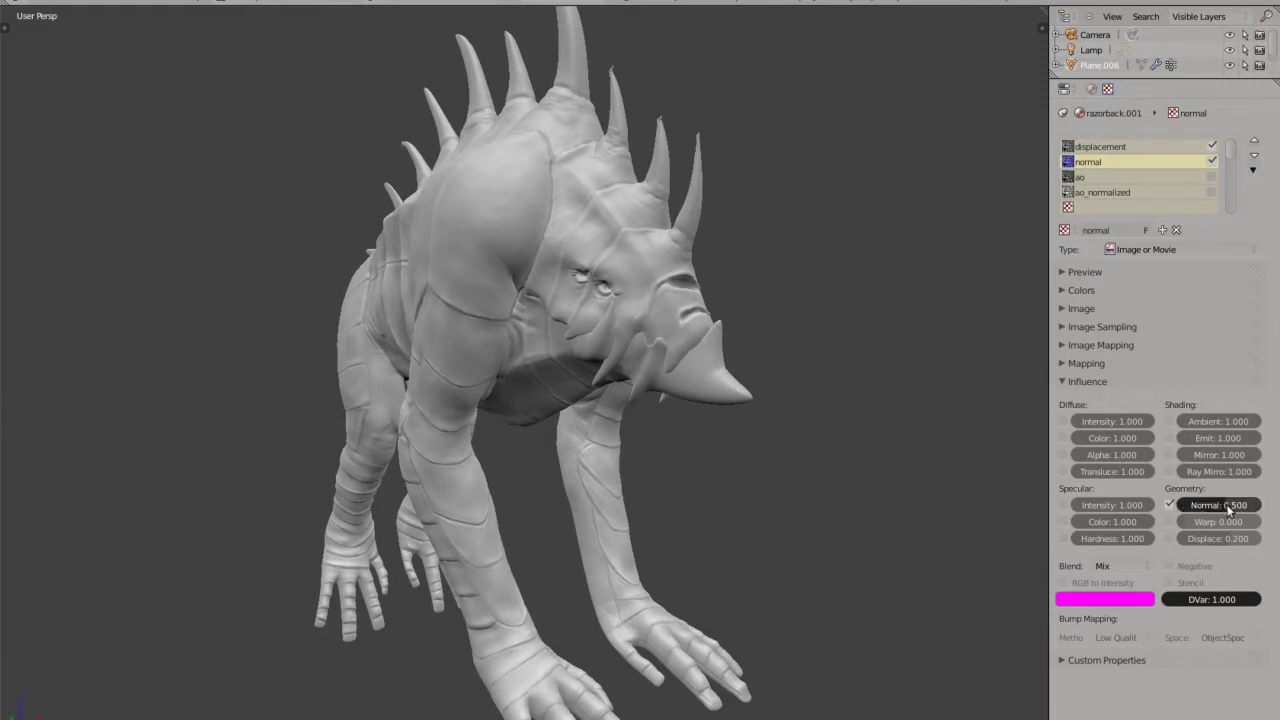
click(1228, 506)
text(1)
key(Return)
click(1133, 325)
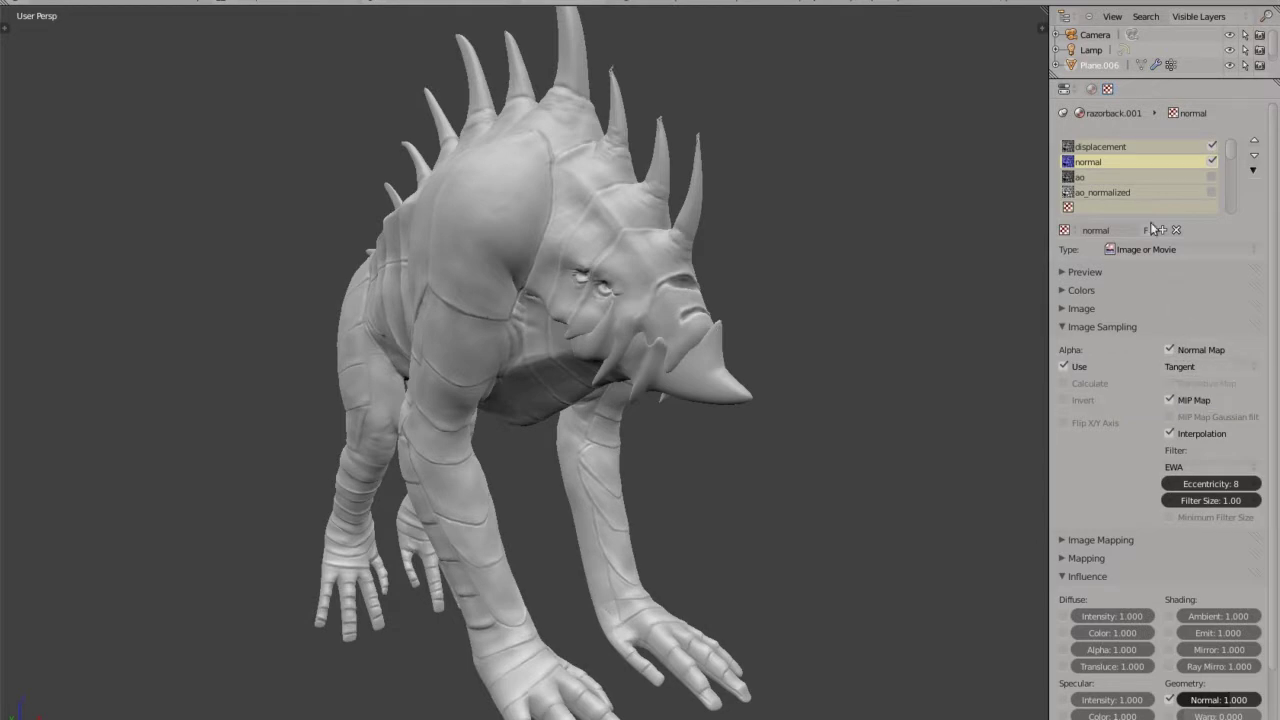
Enable the ao texture slot and turn off its Diffuse Color influence.
click(1150, 176)
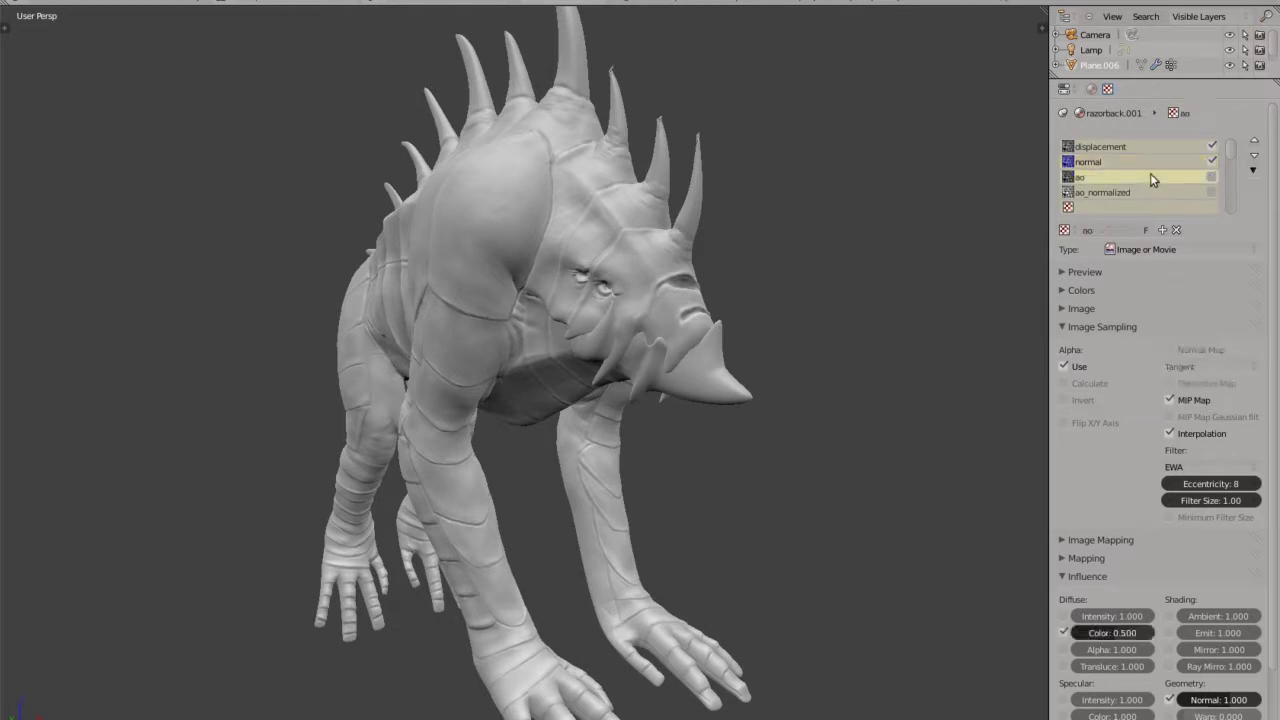
click(1211, 179)
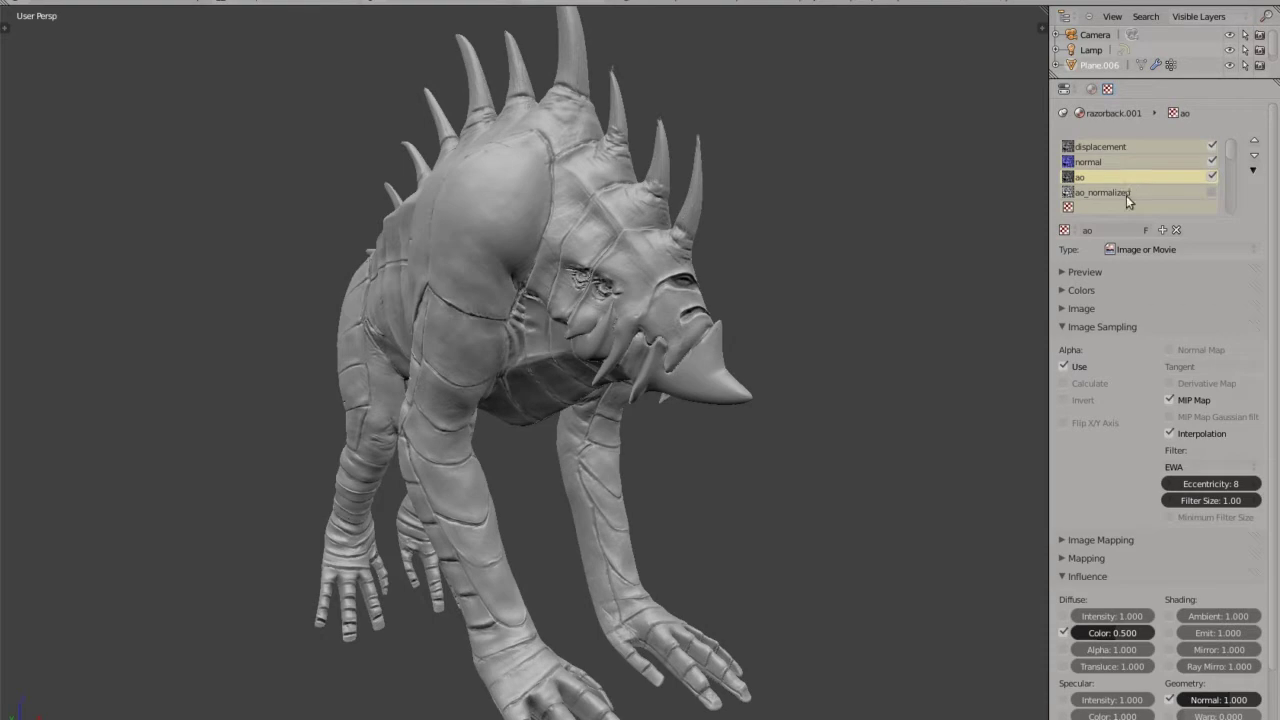
scroll(1131, 290, down, 3)
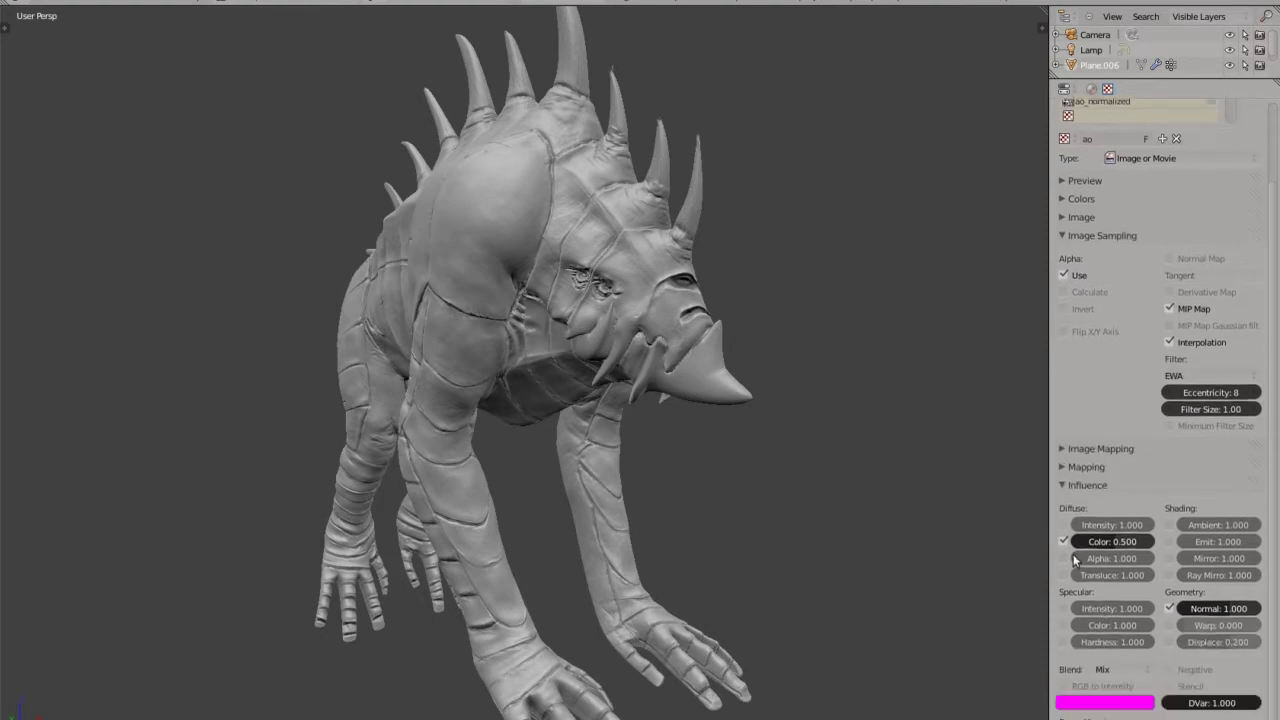
click(1064, 541)
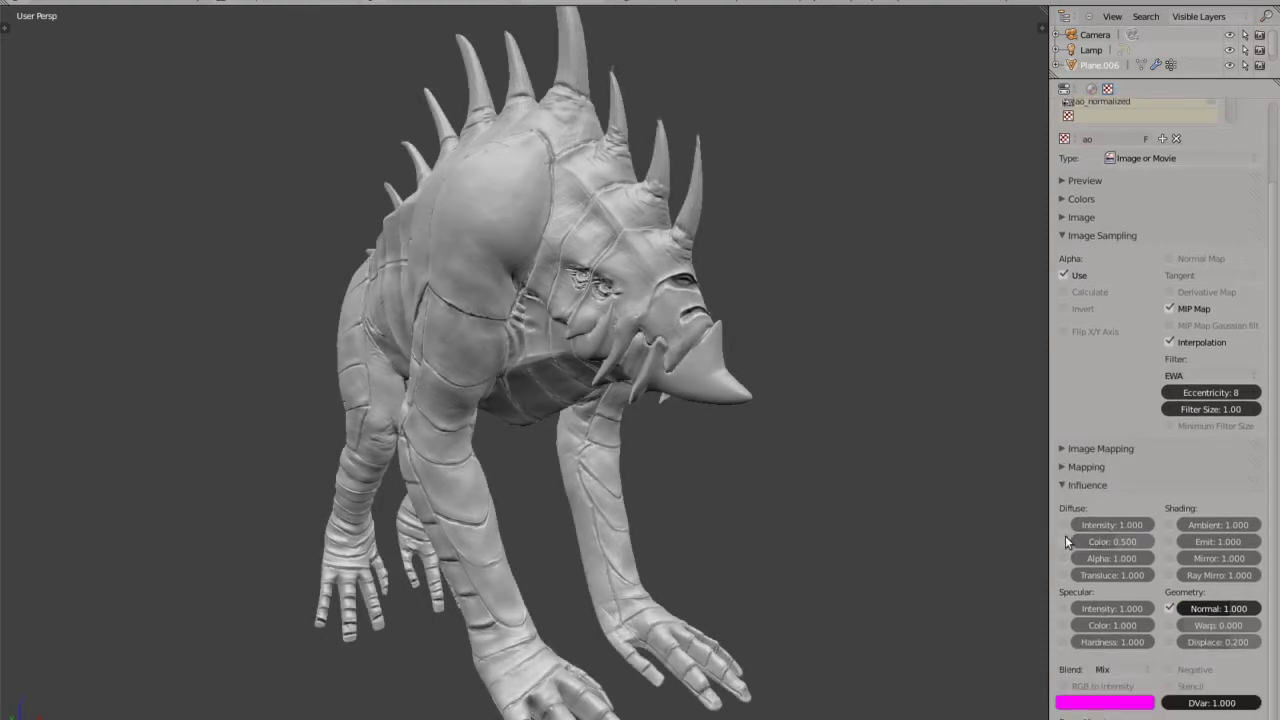
Test the ao Normal influence at 0.5, then return it to 1.000.
click(1219, 609)
text(0.5)
key(Return)
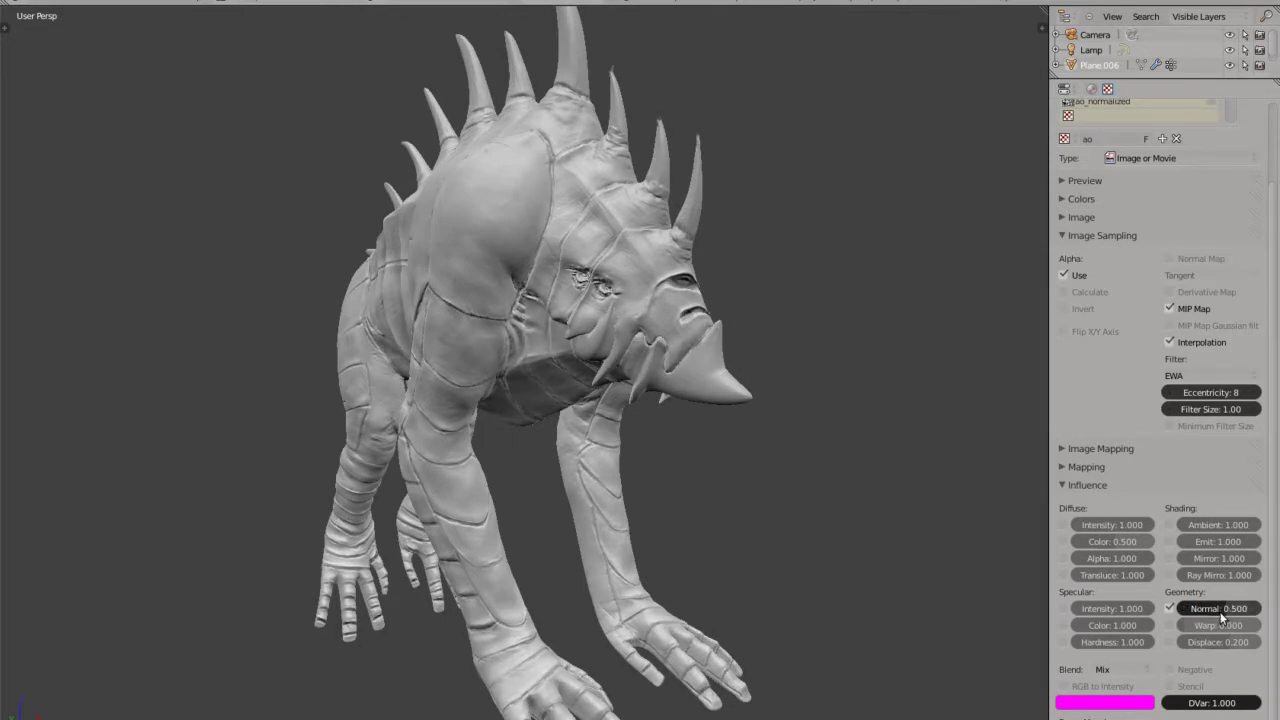
click(1220, 610)
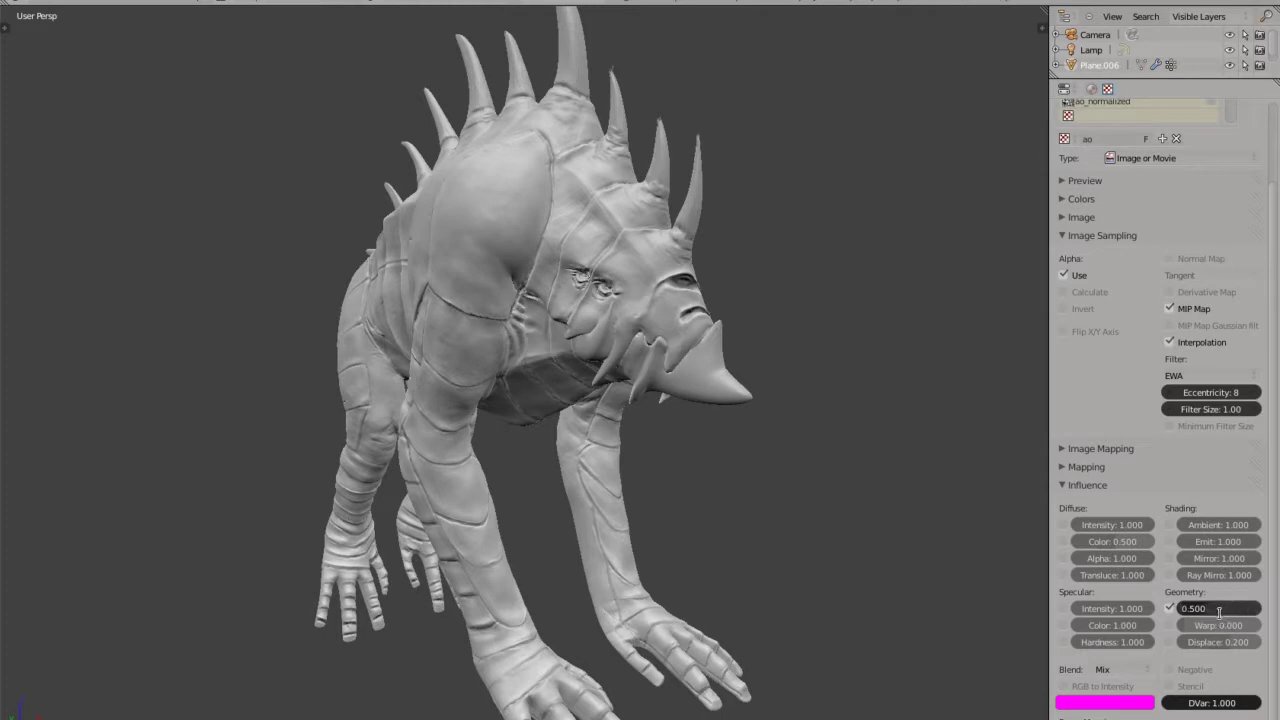
text(1)
key(Return)
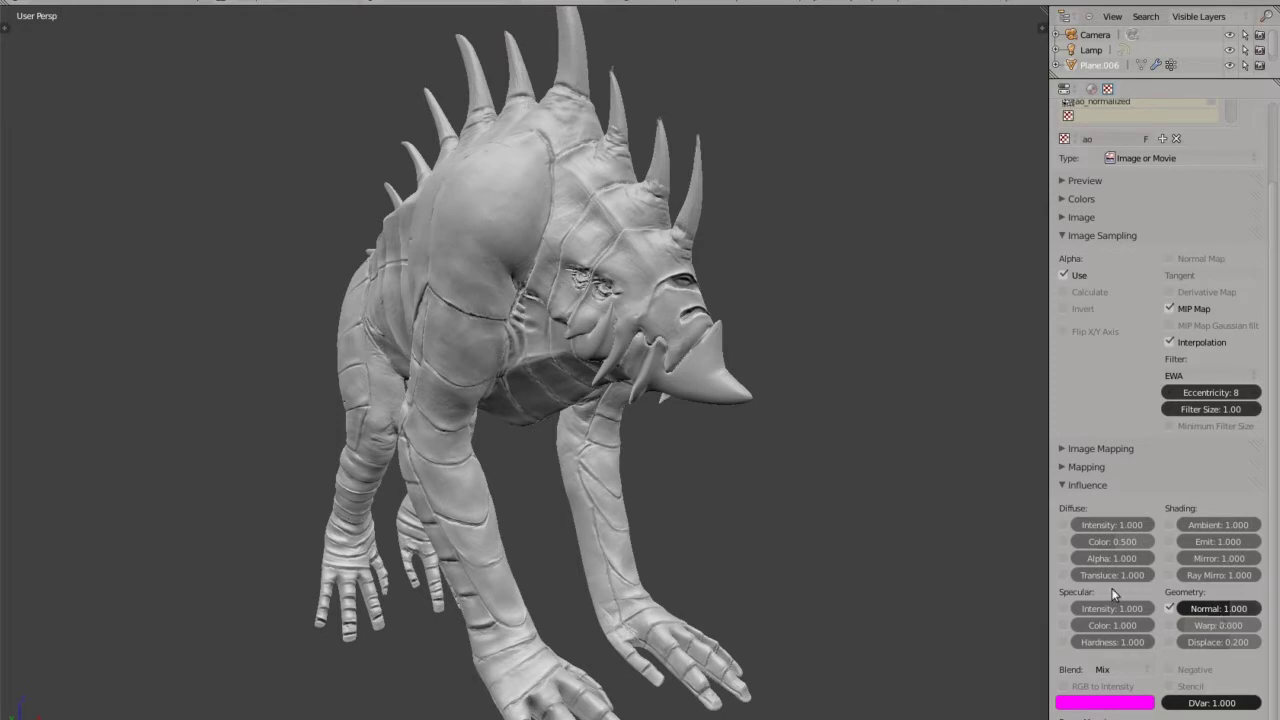
Re-enable Diffuse Color influence and set it to 0.1, then 0.200.
click(1064, 542)
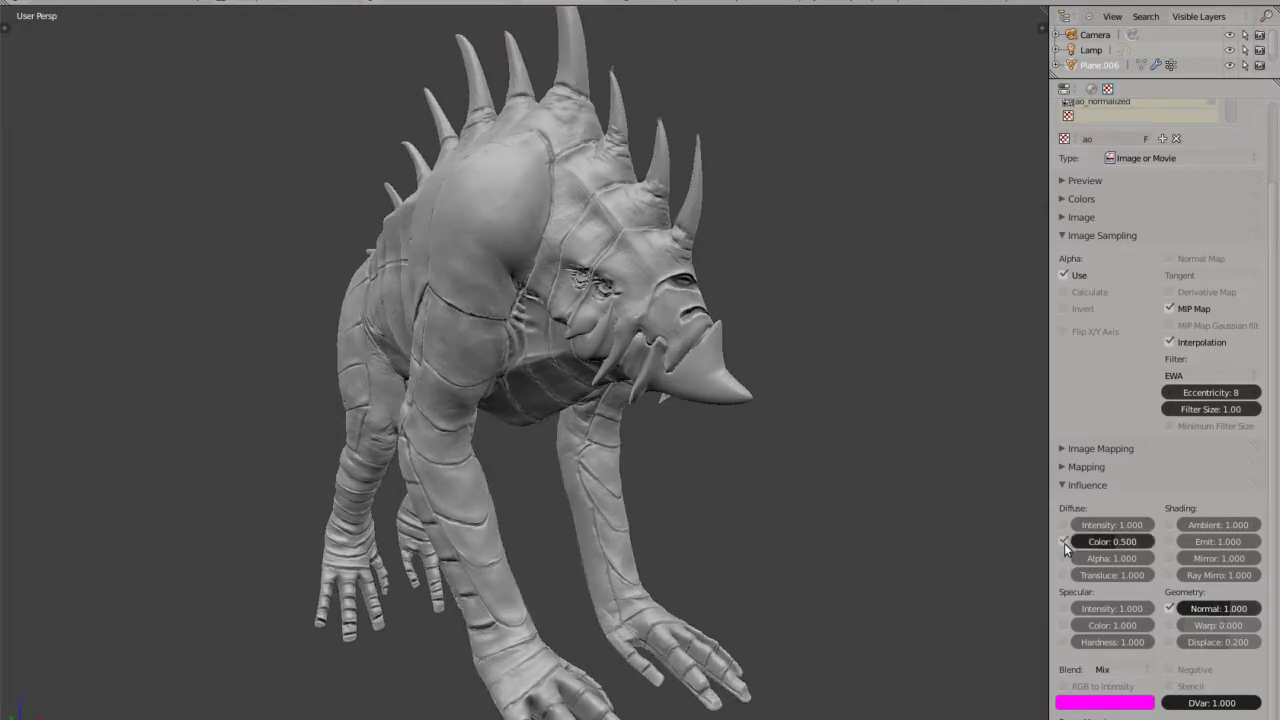
click(1114, 542)
key(BackSpace)
text(.1)
key(Return)
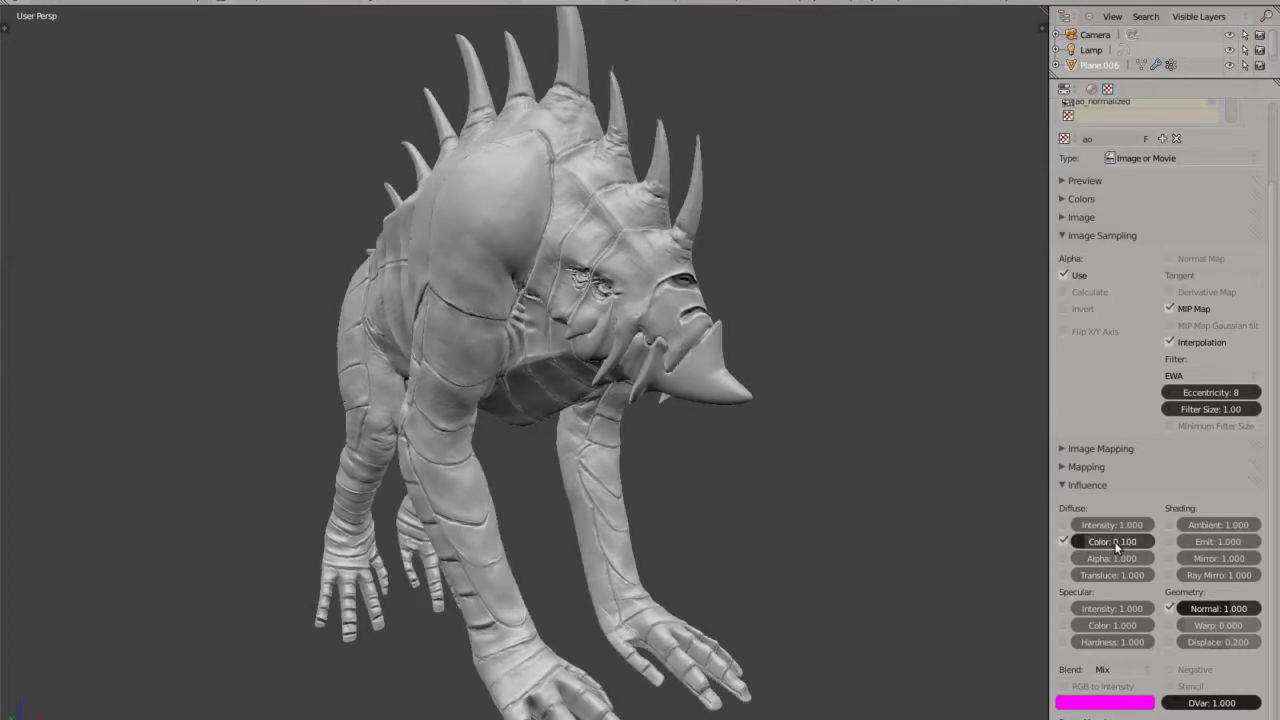
click(1116, 542)
text(.2)
key(Return)
Enable the ao_normalized texture slot and collapse the Image Sampling panel.
scroll(1124, 564, up, 3)
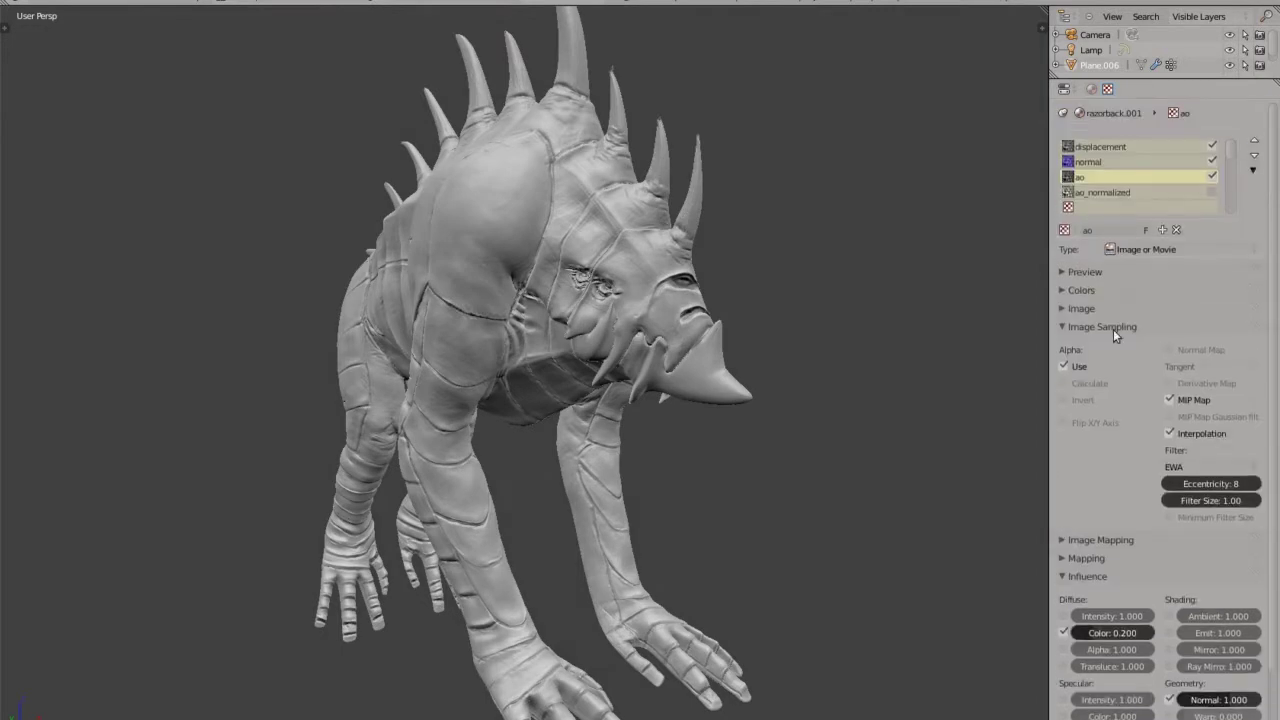
click(1117, 191)
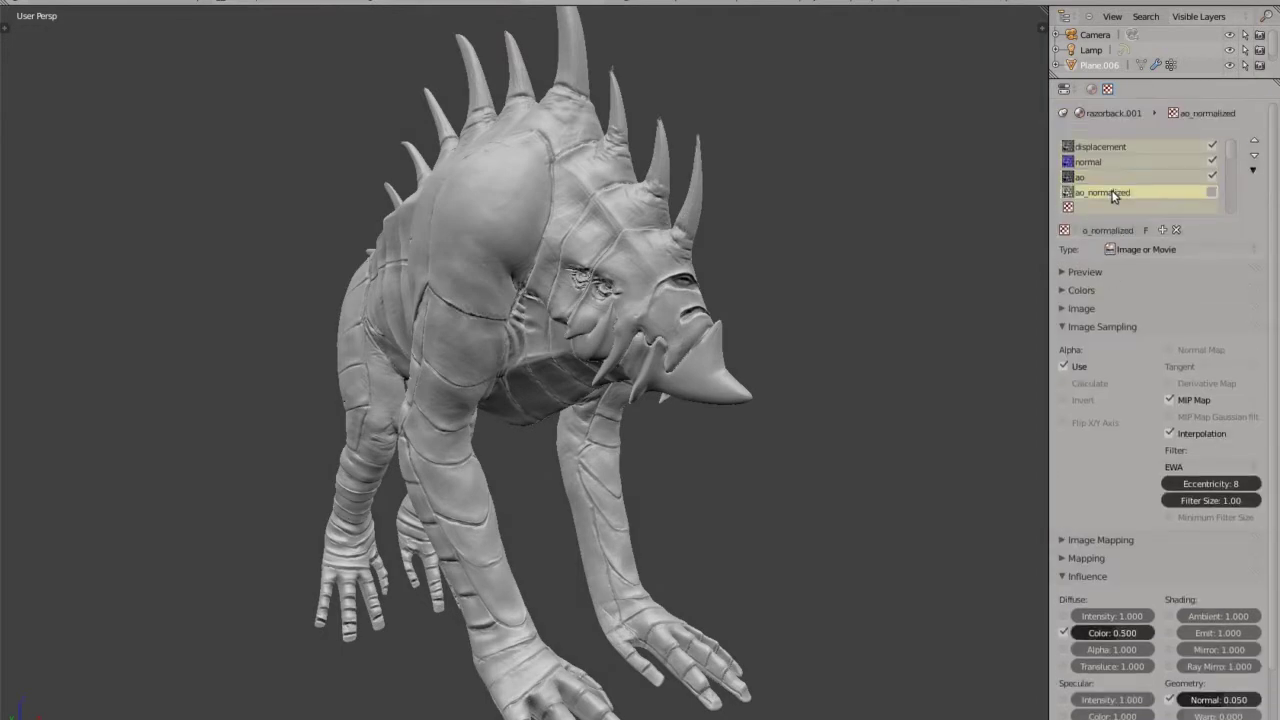
click(1211, 192)
click(1163, 326)
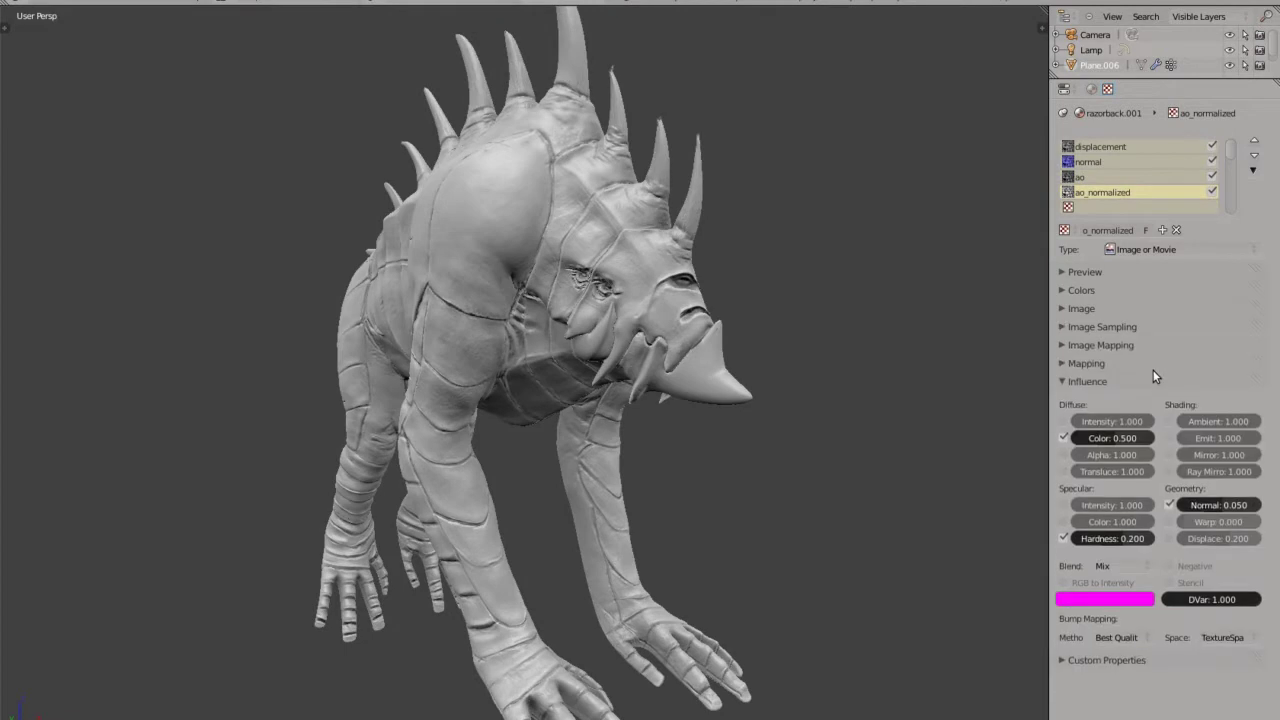
Compare Diffuse Color and Hardness influences off and on, keeping the Best Quality bump method.
click(1064, 438)
click(1064, 438)
click(1064, 538)
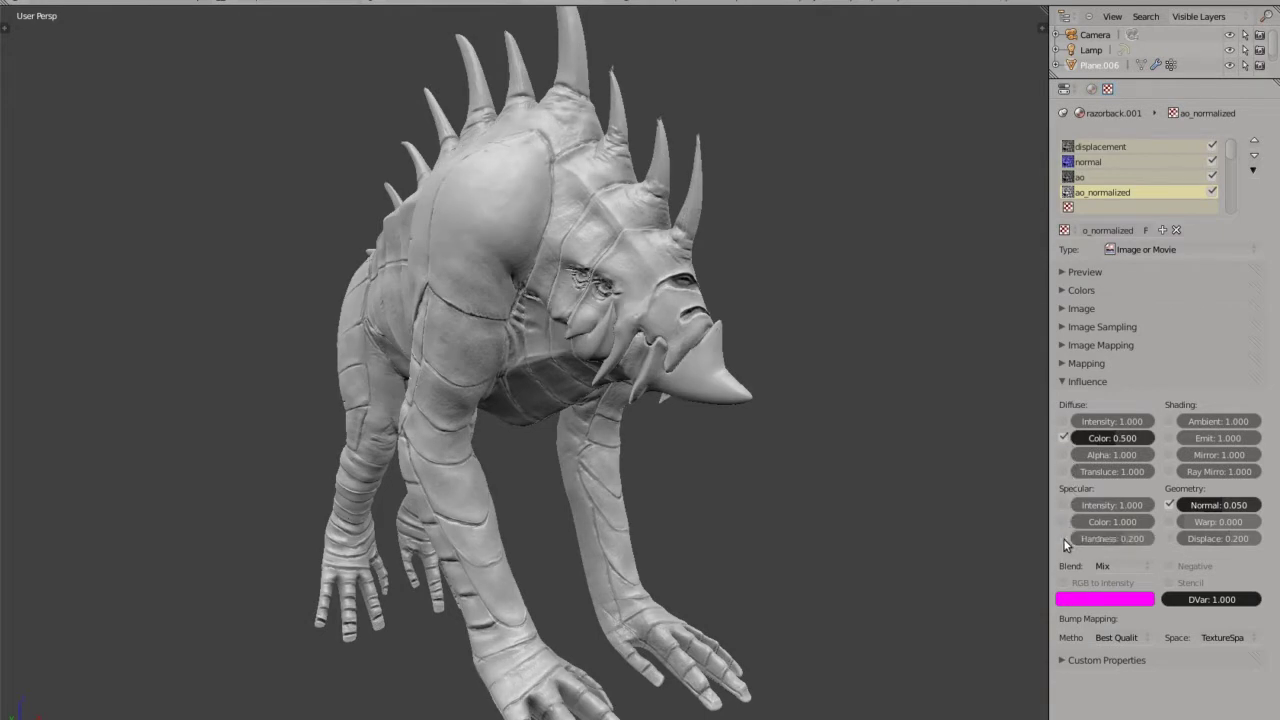
click(1064, 539)
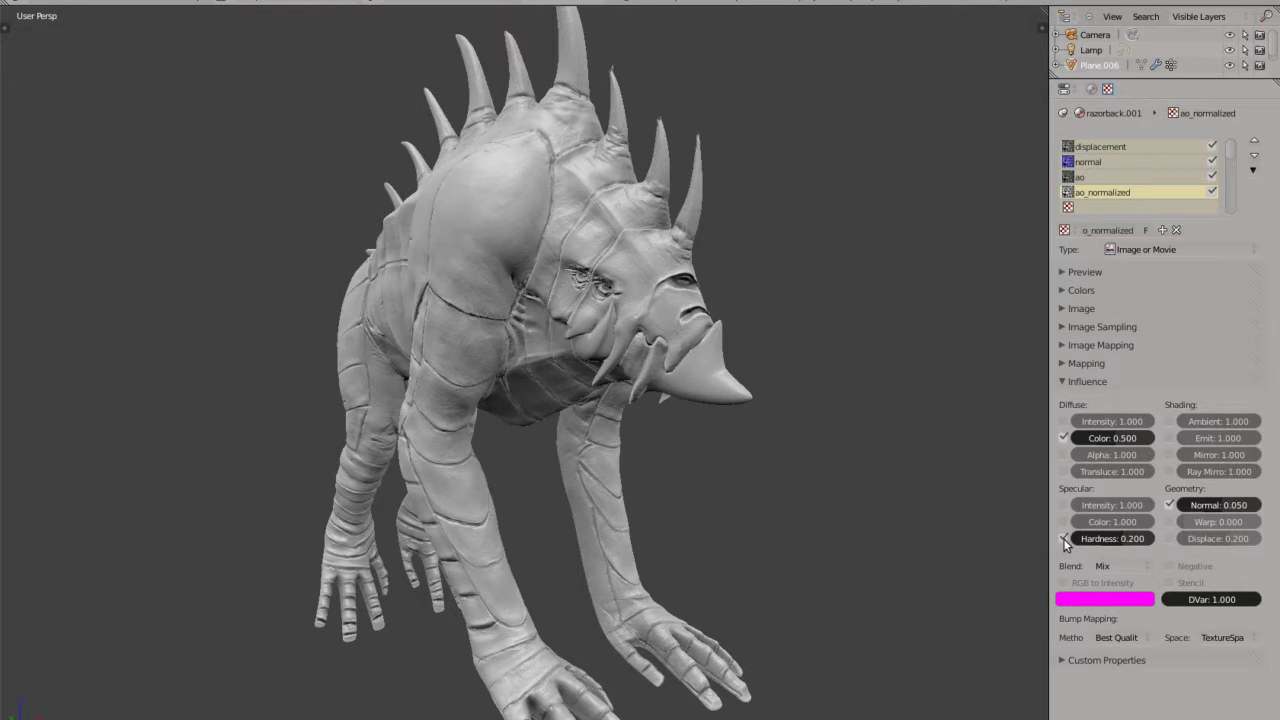
click(1124, 644)
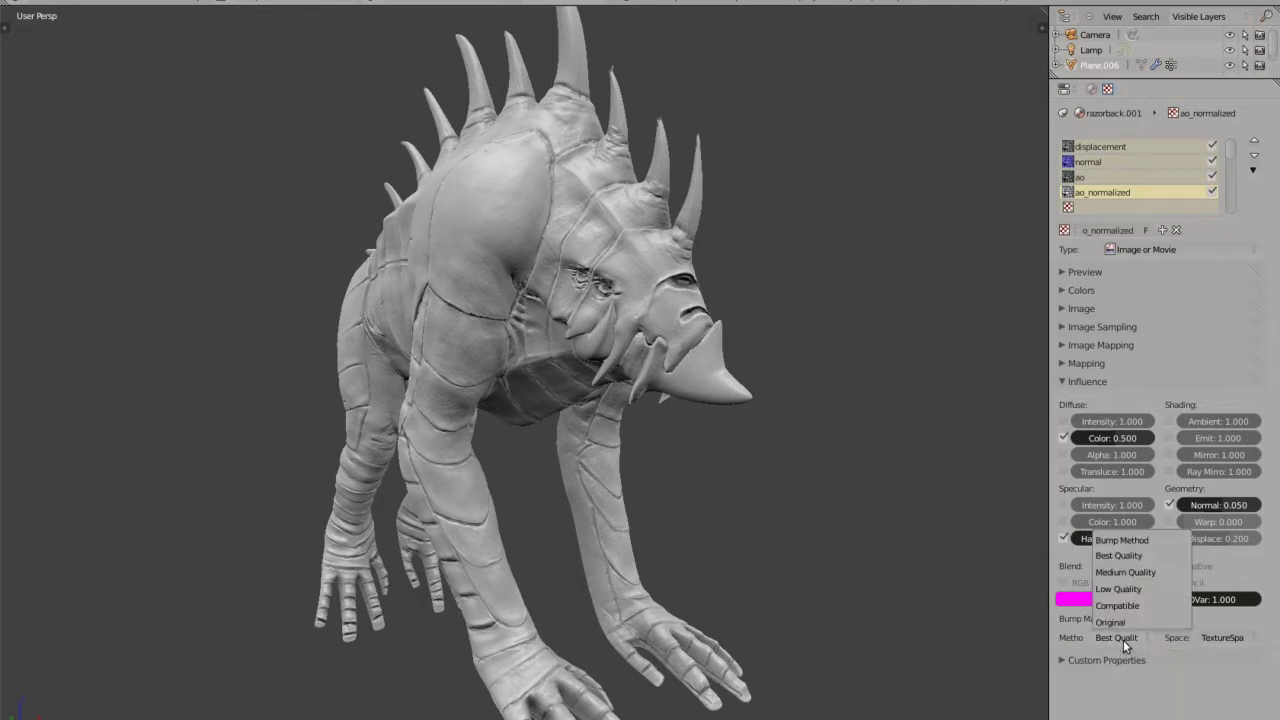
click(1139, 551)
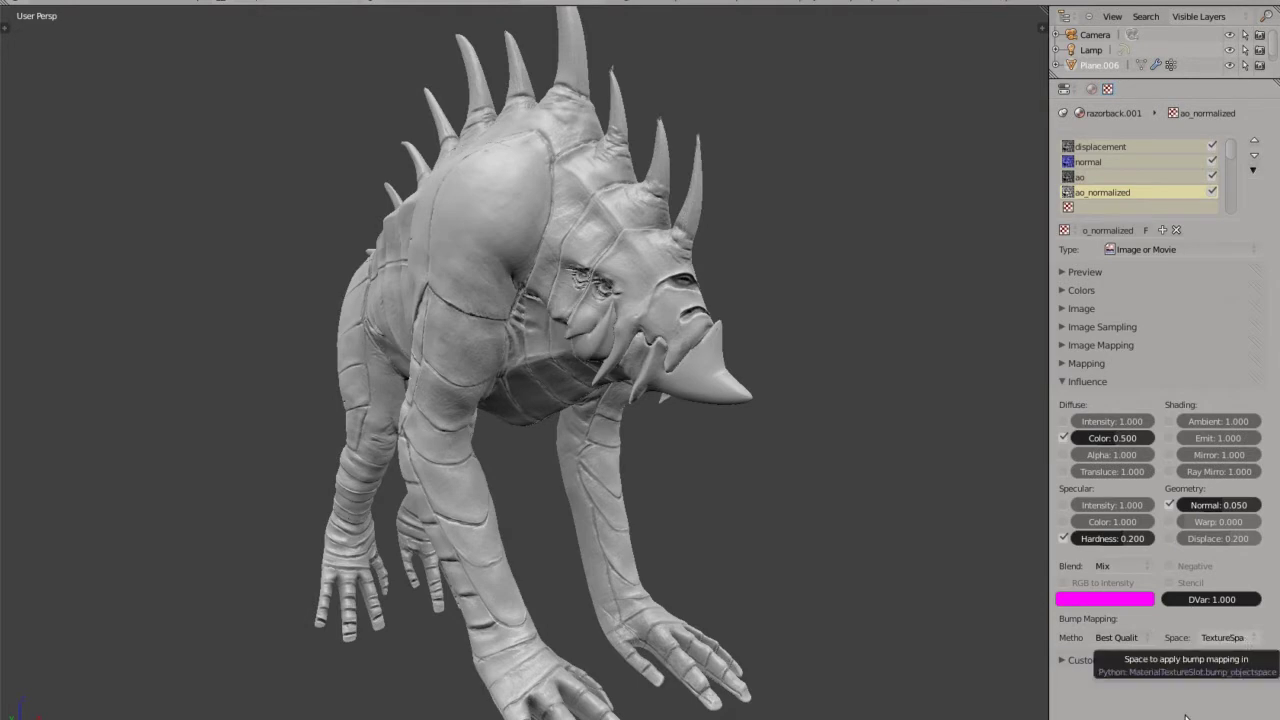
Maximize the 3D viewport, then orbit, zoom and toggle perspective to inspect the textured creature.
mouse_move(619, 264)
middle_down()
mouse_move(400, 294)
mouse_move(451, 274)
mouse_move(671, 309)
mouse_move(646, 331)
middle_up()
mouse_move(545, 300)
middle_down()
mouse_move(482, 271)
mouse_move(570, 244)
mouse_move(698, 268)
mouse_move(751, 220)
mouse_move(708, 250)
middle_up()
key(ctrl+alt+space)
key(KP_5)
key(KP_5)
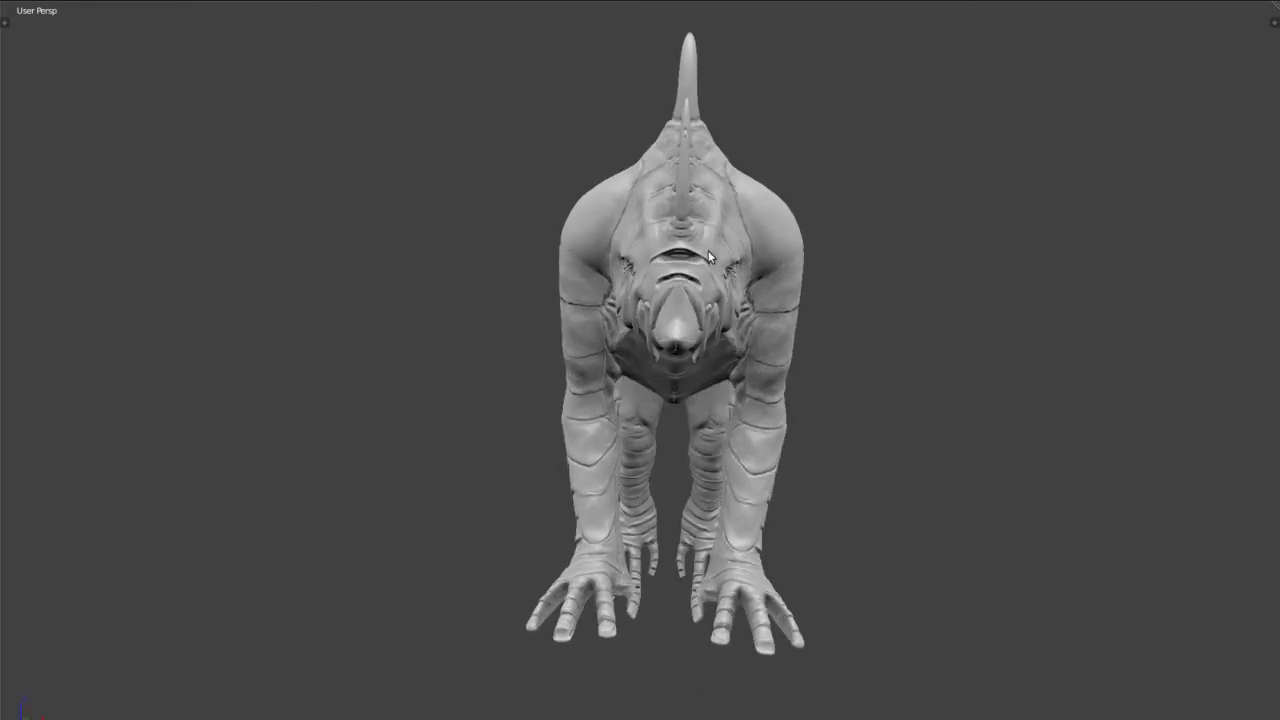
scroll(708, 250, down, 2)
mouse_move(598, 296)
middle_down()
mouse_move(831, 380)
mouse_move(891, 349)
mouse_move(656, 287)
mouse_move(548, 340)
mouse_move(537, 457)
mouse_move(727, 529)
mouse_move(814, 517)
mouse_move(636, 415)
mouse_move(789, 434)
mouse_move(547, 432)
mouse_move(817, 462)
mouse_move(674, 491)
mouse_move(621, 462)
middle_up()
scroll(646, 392, down, 2)
scroll(620, 378, up, 3)
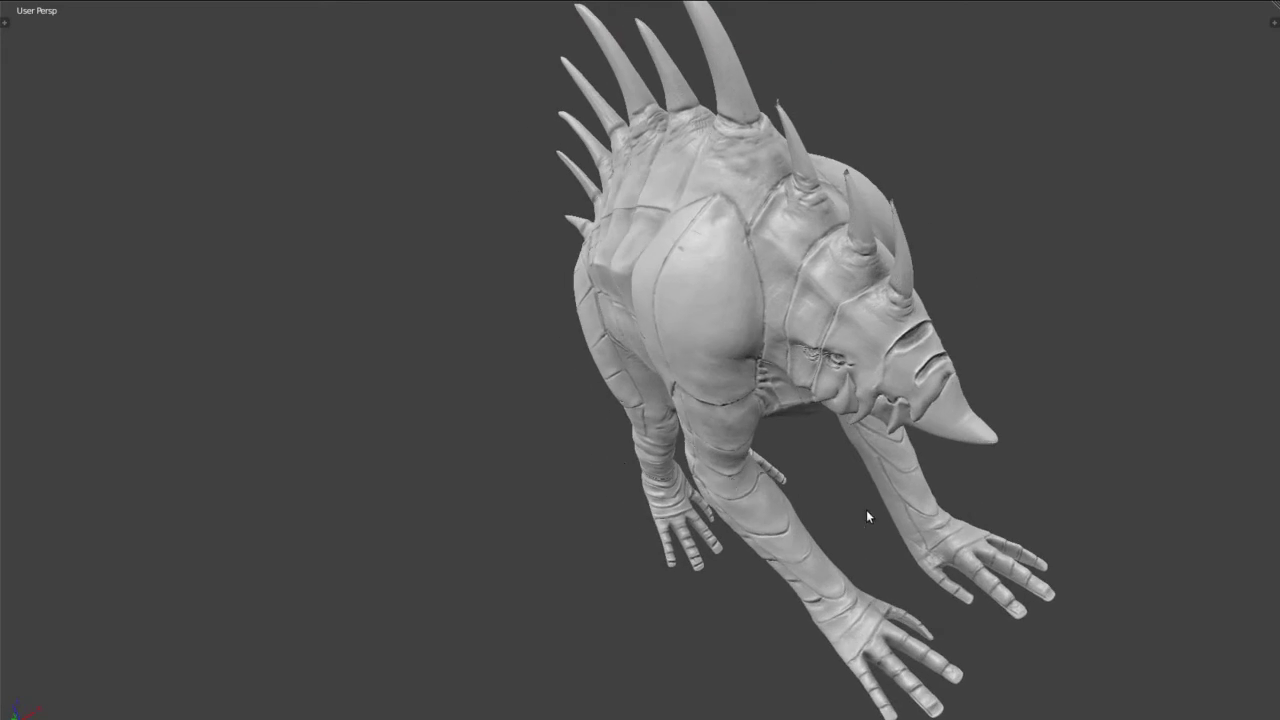